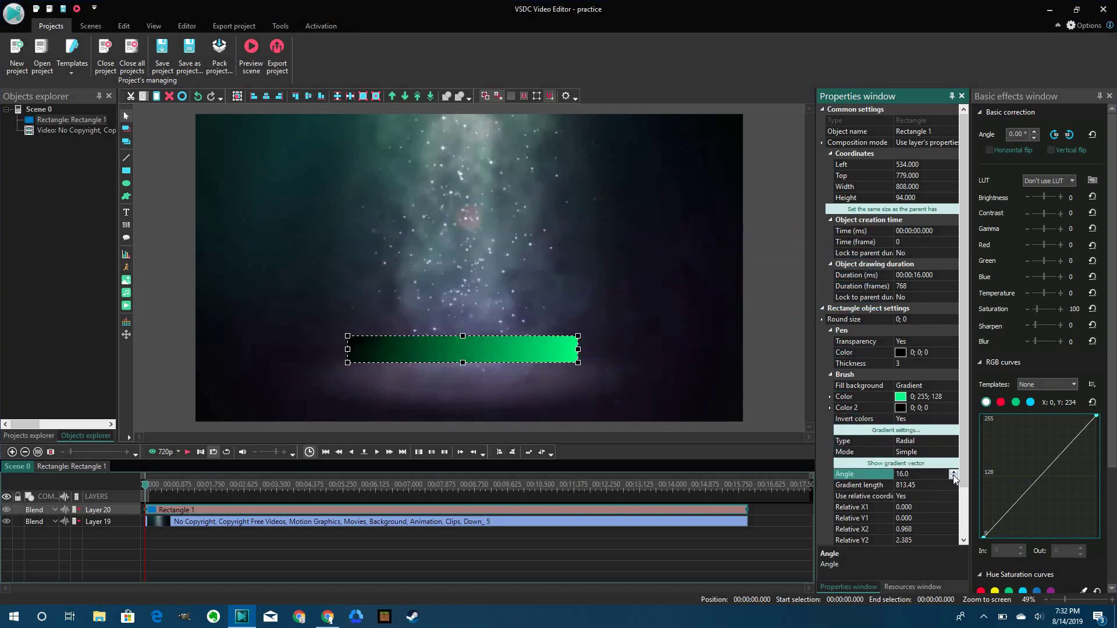
Step: Set the rectangle's gradient length to 808 and its Invert colors option to No
left_click(951, 485)
left_click(951, 487)
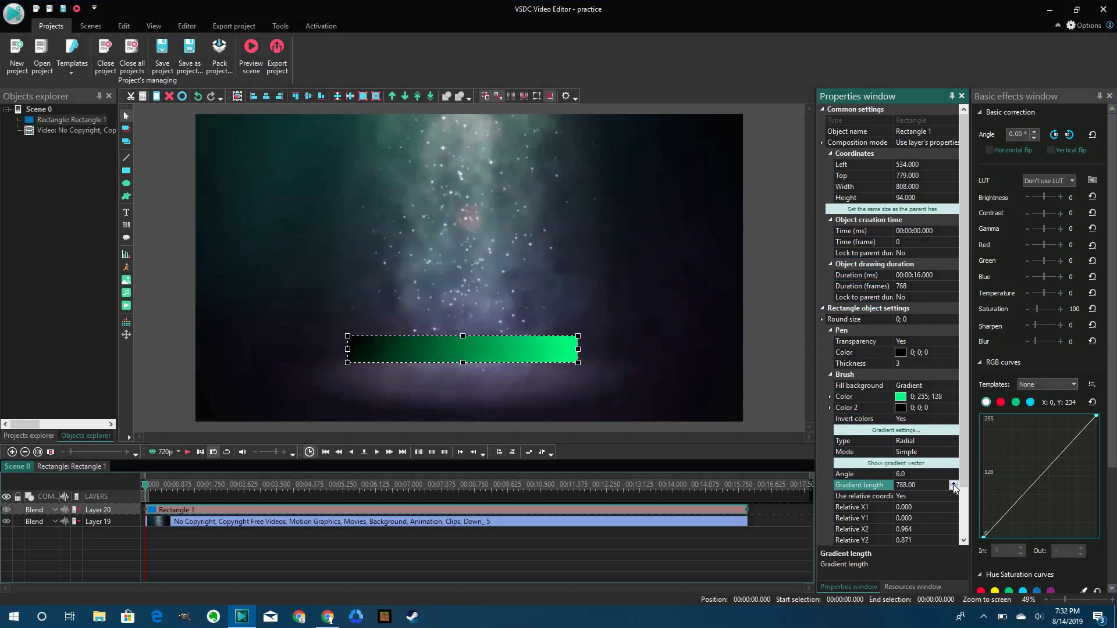
double_click(931, 419)
left_click(937, 437)
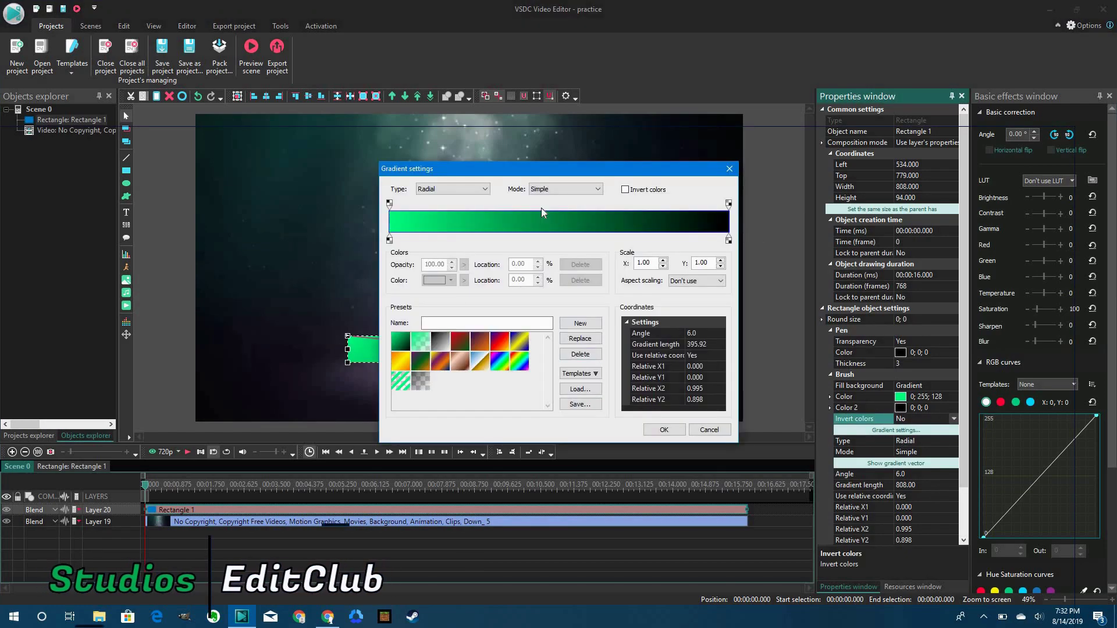
left_click(729, 204)
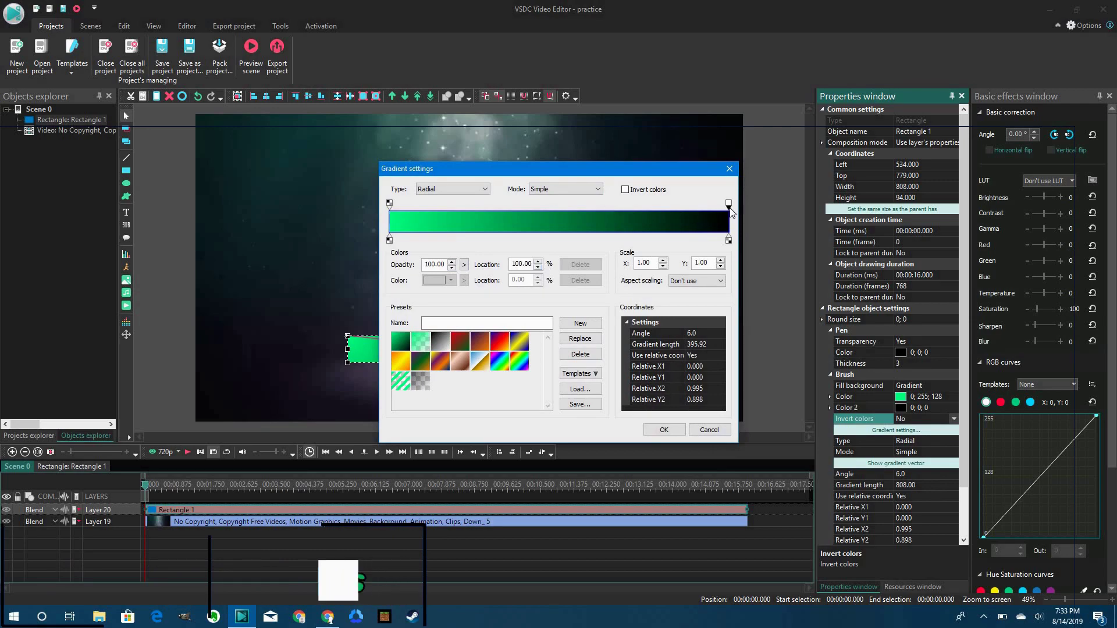
left_click(728, 240)
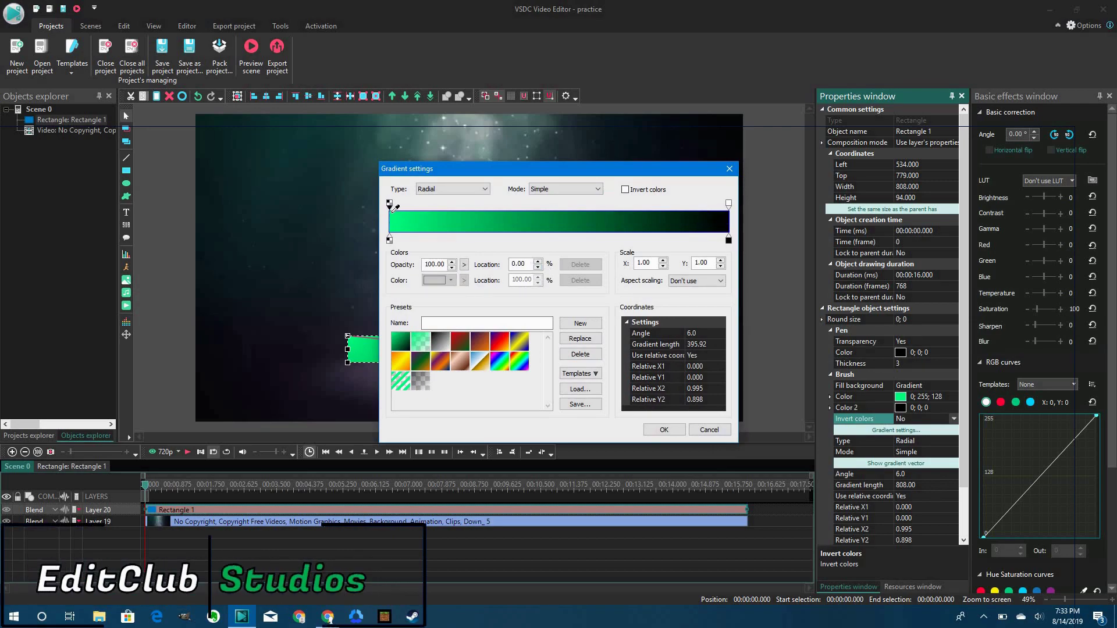
left_click(597, 189)
key("Escape")
key("Escape")
Step: Move the gradient vector's start to the rectangle's horizontal center, just above its upper edge, giving an angle of about 20
left_click_drag(424, 341, 460, 325)
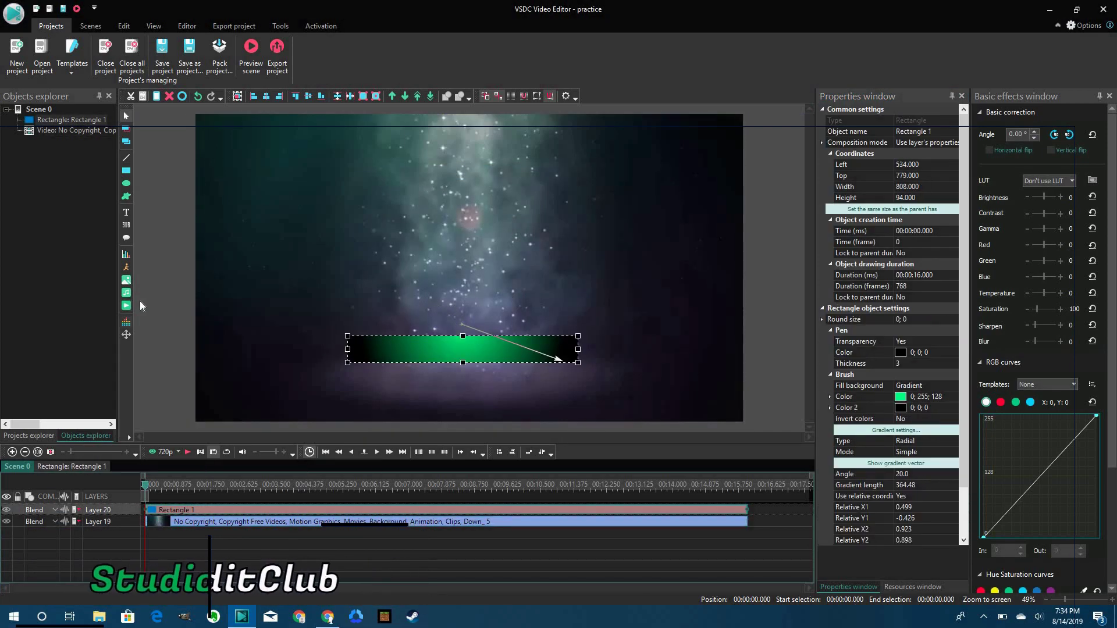
Step: Add a transparency effect to the gradient rectangle and set its transparency to 45%
right_click(206, 238)
left_click(221, 432)
left_click(187, 26)
left_click(85, 58)
mouse_move(108, 150)
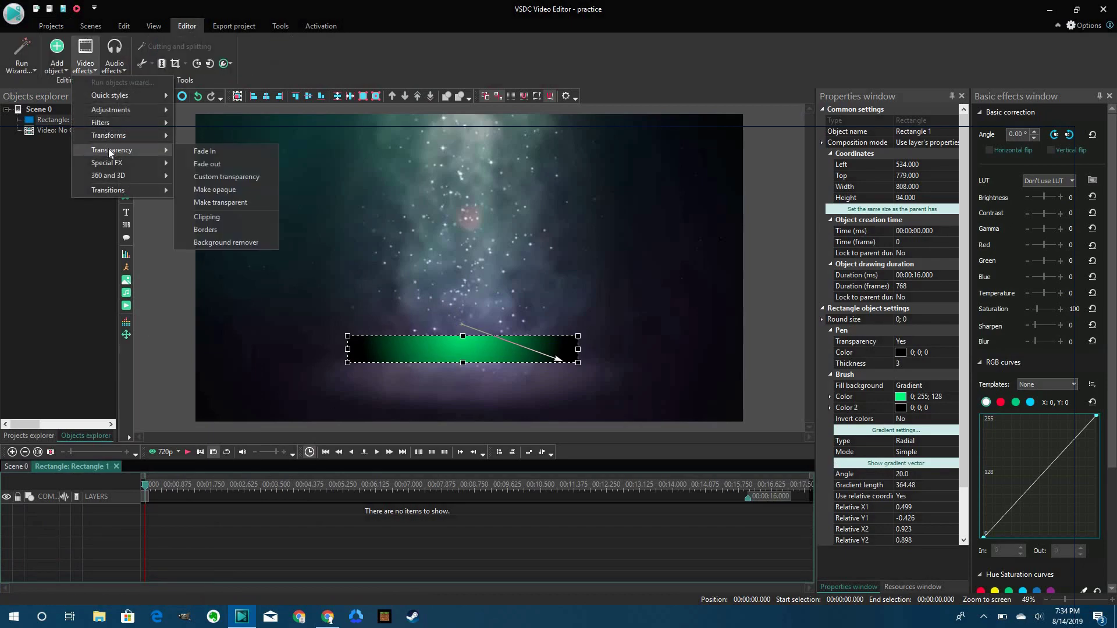
left_click(221, 202)
left_click(945, 244)
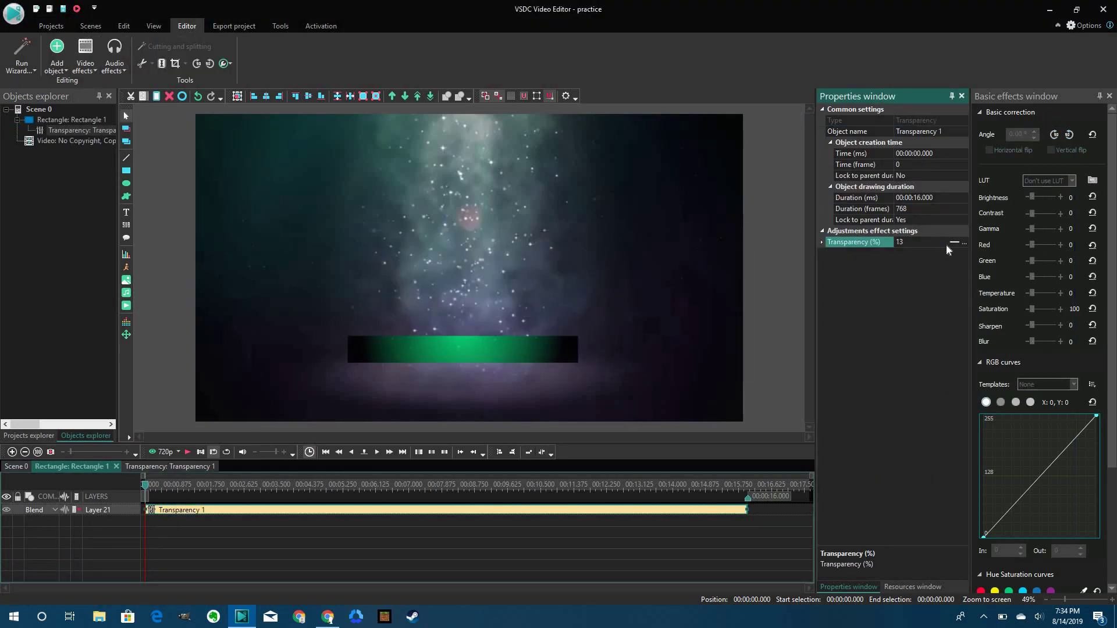
left_click(946, 244)
left_click(945, 244)
left_click(945, 244)
scroll(945, 242, "up", 11)
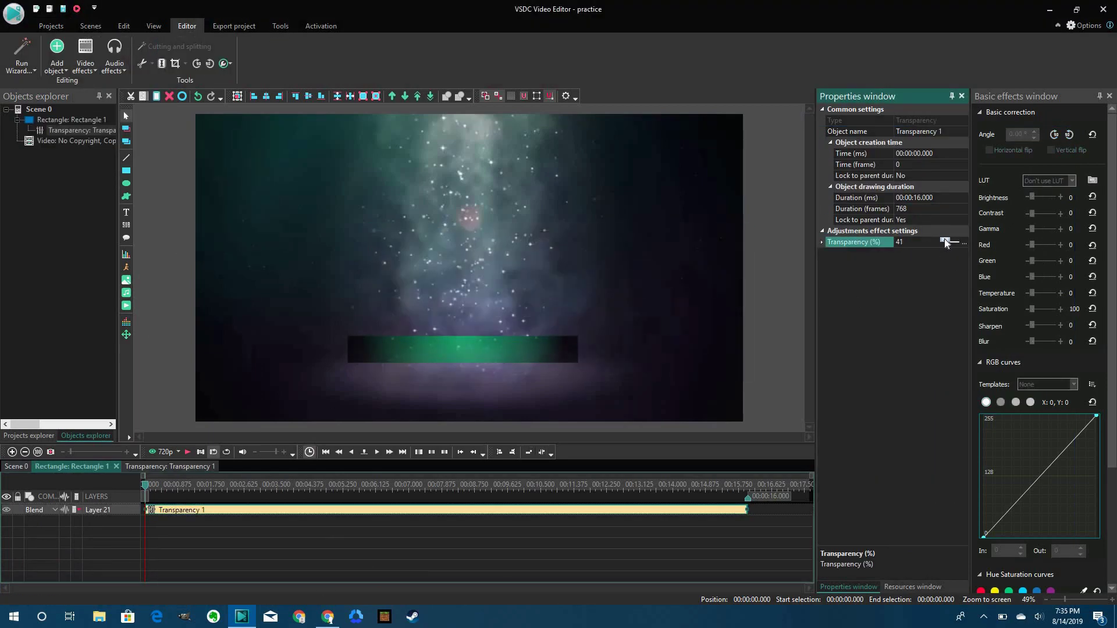
Step: Add a wipe transition to the rectangle on a new layer and level the end of its transition levels curve at 100
left_click(131, 485)
right_click(225, 242)
left_click(383, 523)
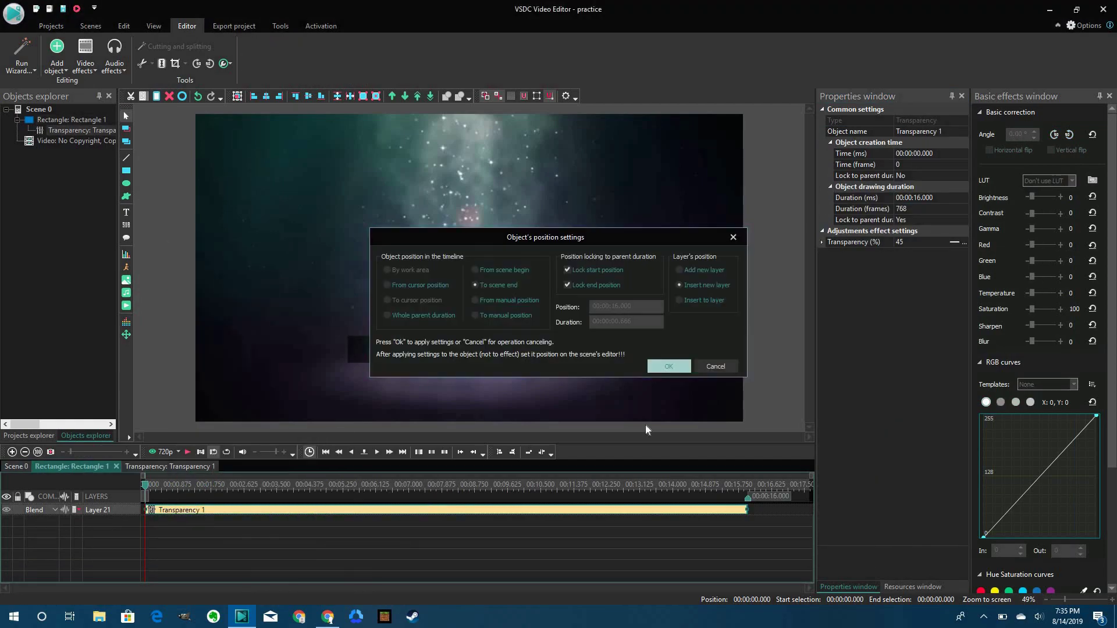
left_click(664, 366)
left_click(954, 275)
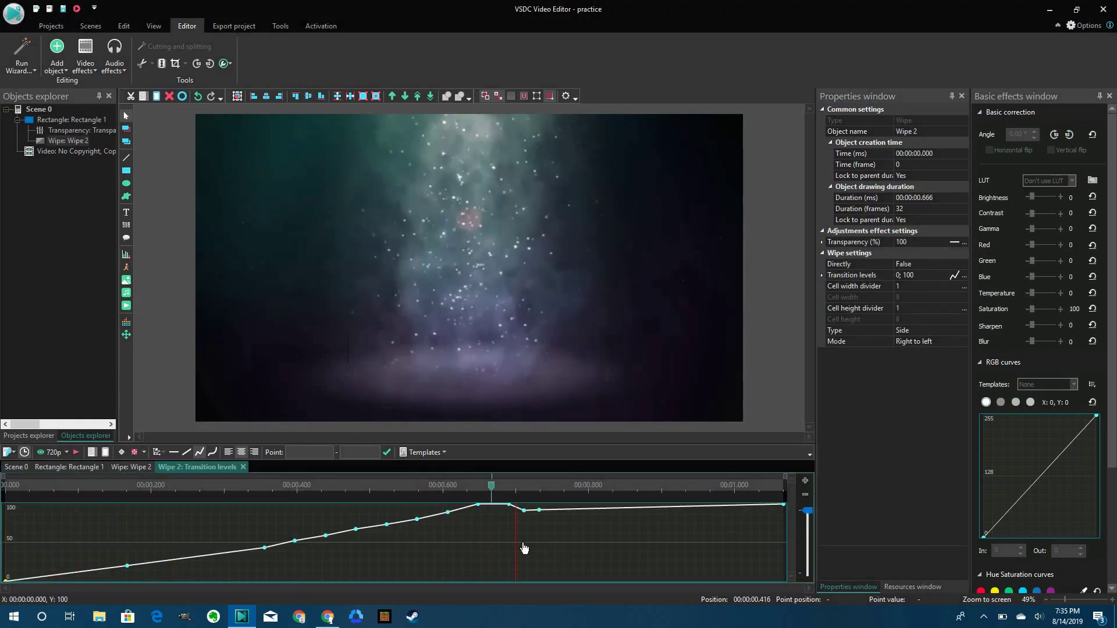
Step: Set the wipe's Directly option to True, its type to Door and its mode to Horizontal out
left_click(908, 341)
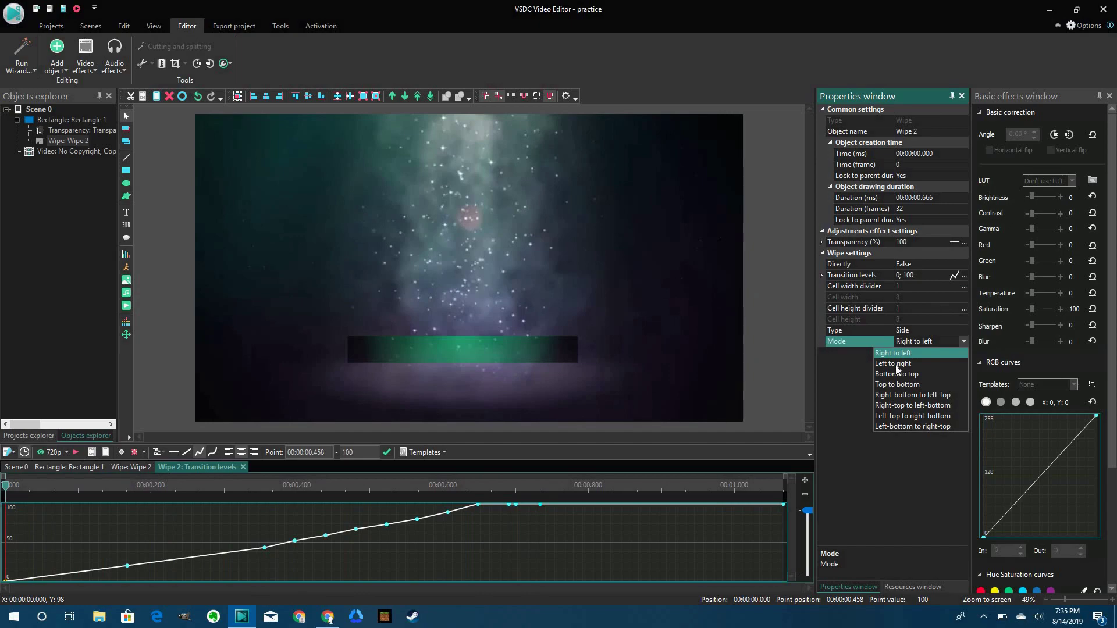
double_click(908, 330)
left_click(960, 341)
left_click(960, 341)
left_click(919, 385)
Step: Lengthen the wipe effect on the rectangle's timeline to about 2.4 seconds
left_click(69, 467)
left_click_drag(171, 521, 252, 524)
left_click(92, 469)
left_click(186, 522)
Step: Reshape the wipe's transition levels curve by raising its middle points and adjusting the early points for a smooth rise to 100
left_click(954, 275)
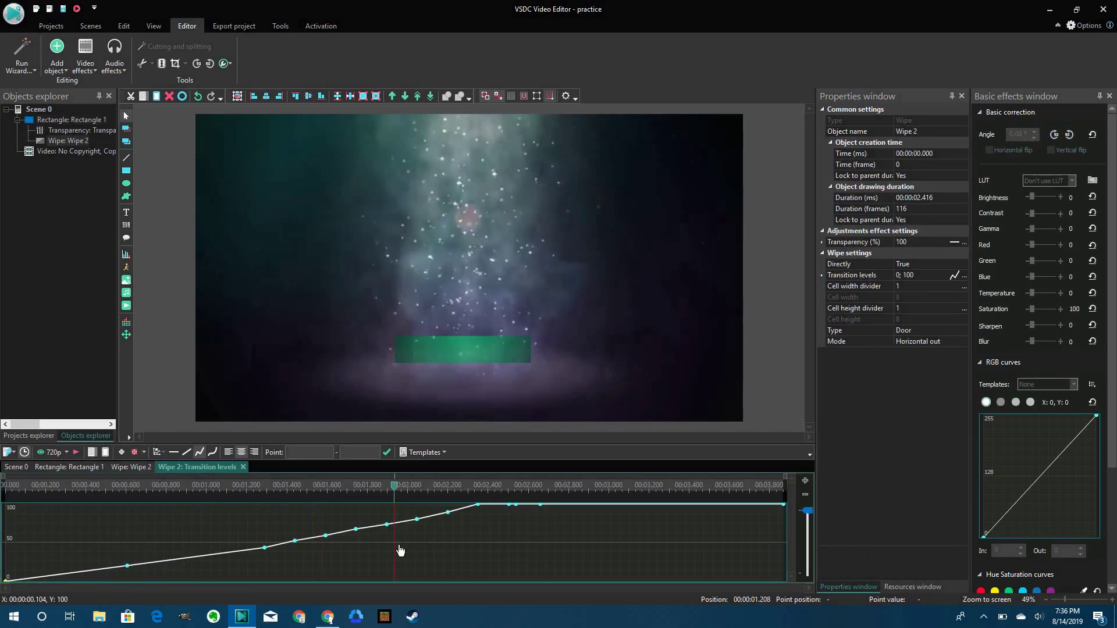
left_click_drag(447, 512, 415, 514)
left_click(52, 580)
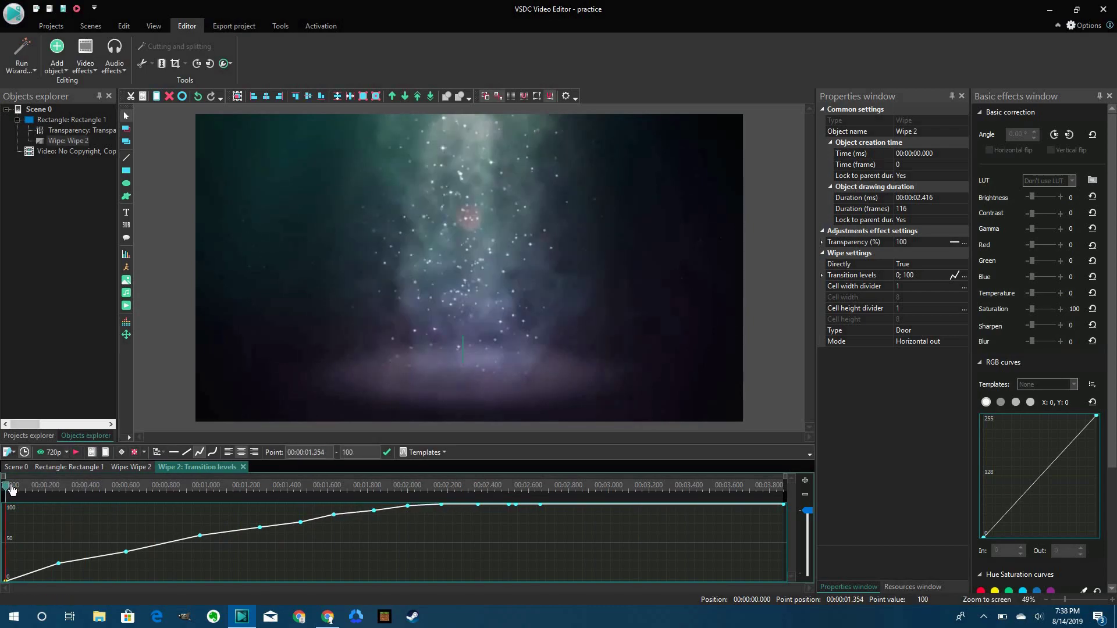
left_click_drag(12, 490, 408, 487)
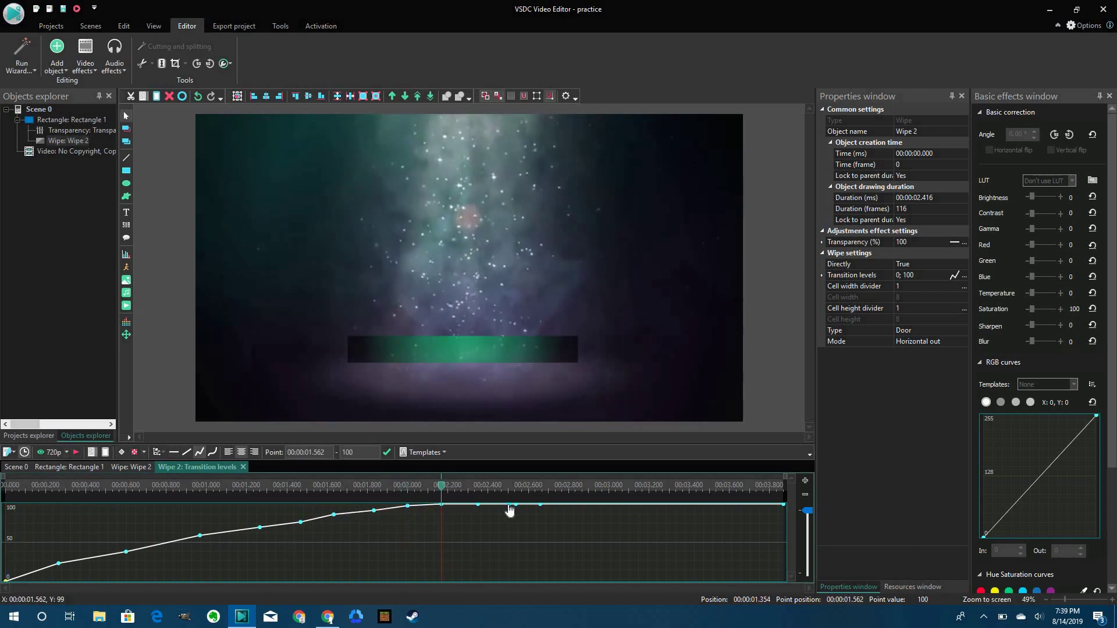
left_click(124, 452)
left_click_drag(58, 563, 66, 575)
left_click_drag(125, 551, 219, 537)
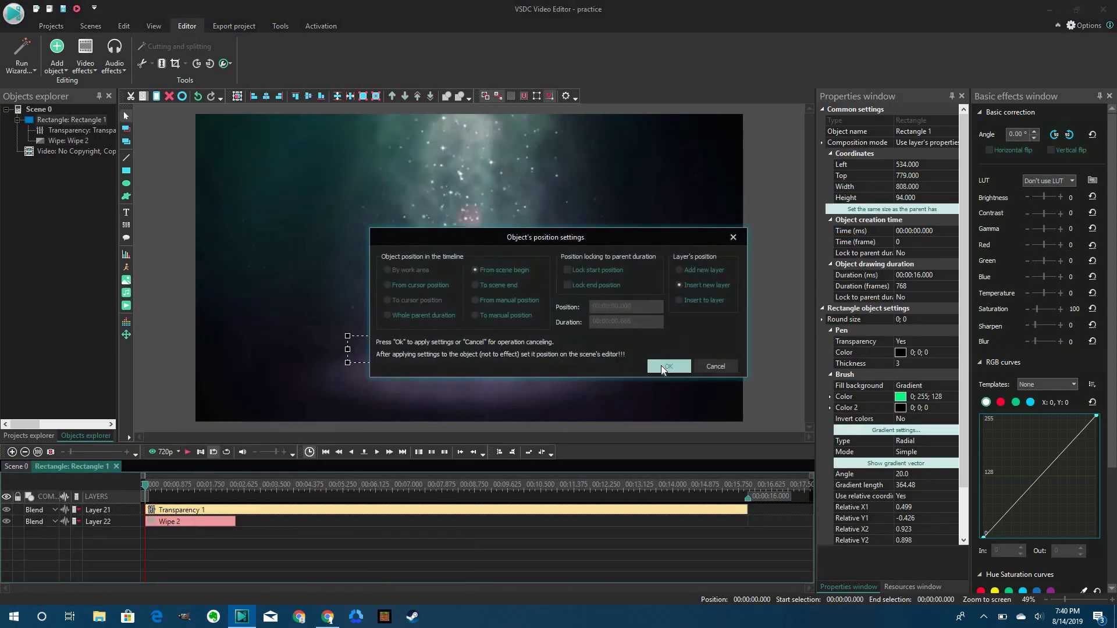
Step: Add a fade-in effect to the wide rectangle from the scene's beginning on a new layer and preview the scene
key("Return")
left_click(188, 452)
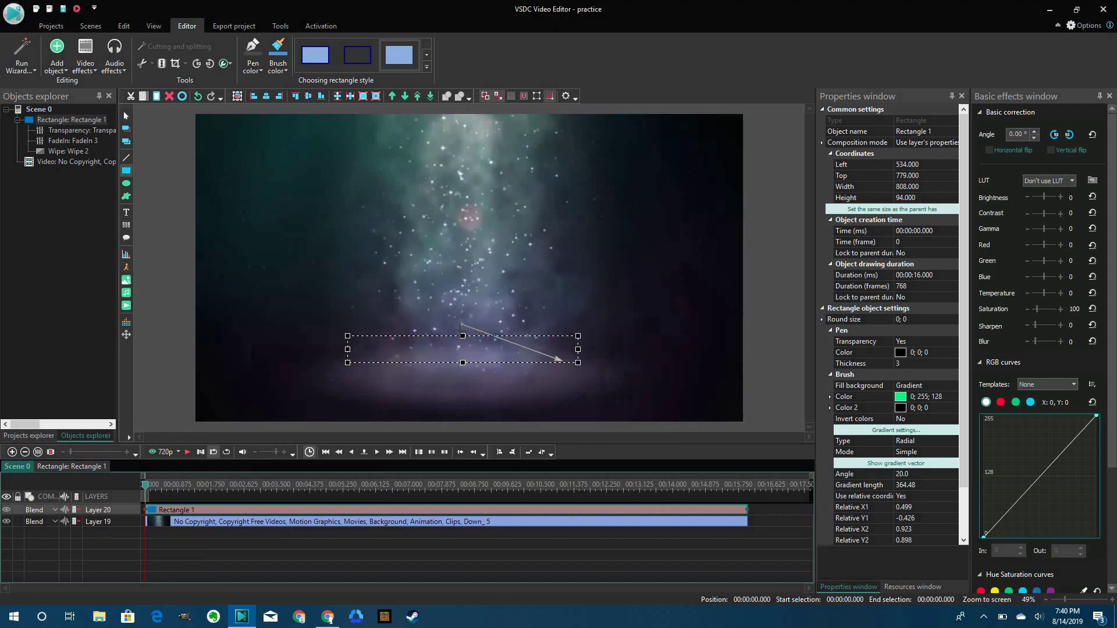
Step: Draw a narrow vertical rectangle about 32 wide and 176 high across the wide bar's middle and move it to about 980, 741
left_click(464, 332)
left_click(151, 511)
left_click_drag(169, 527, 170, 510)
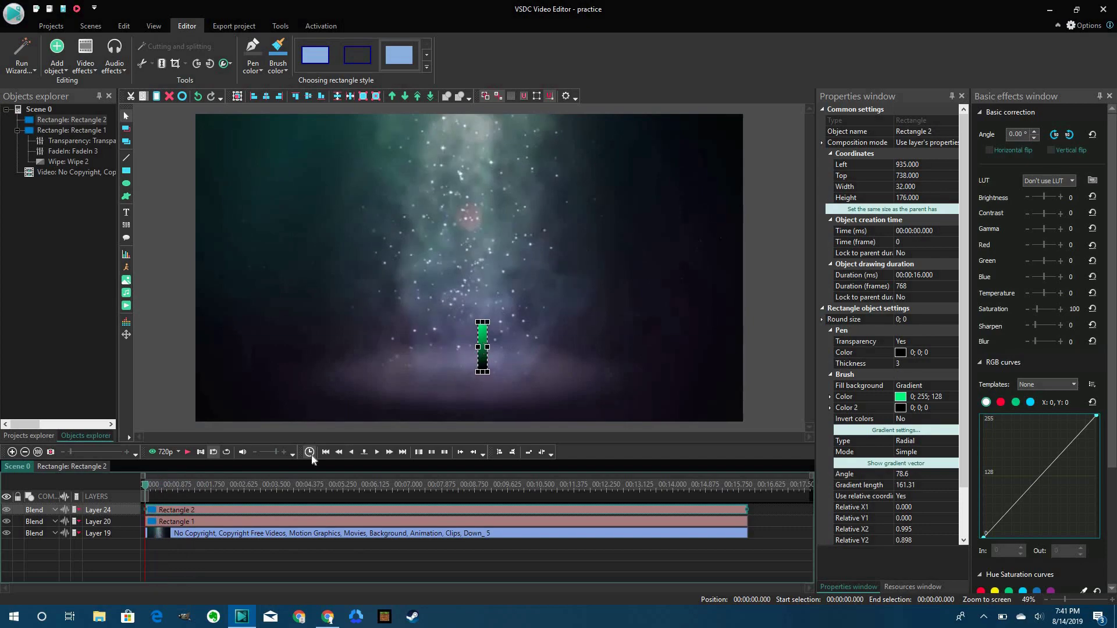
double_click(151, 521)
left_click(485, 348)
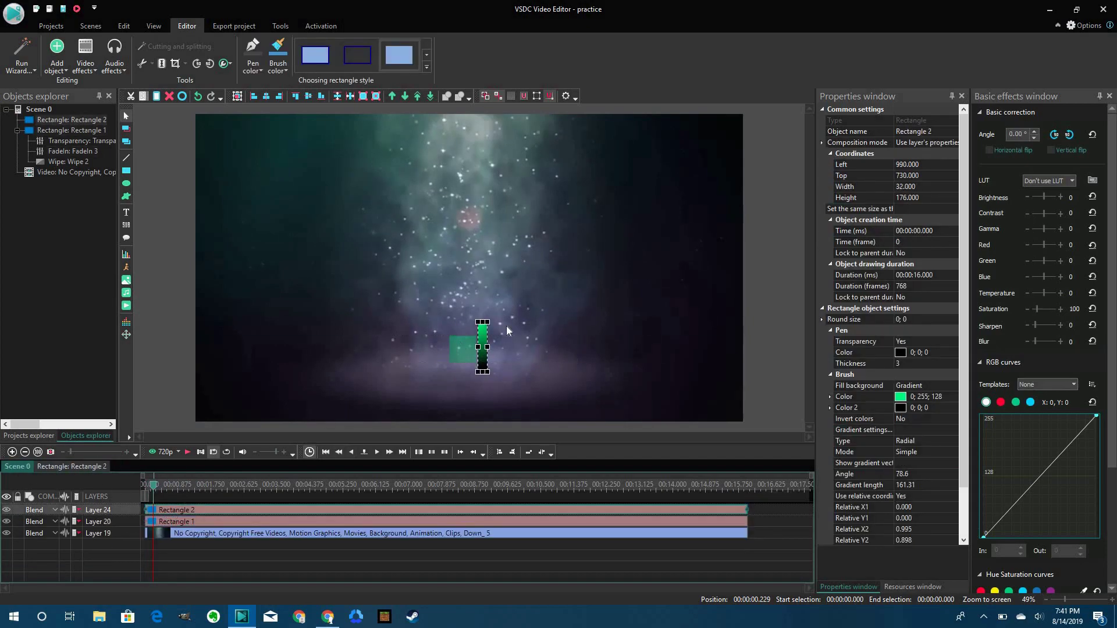
double_click(482, 341)
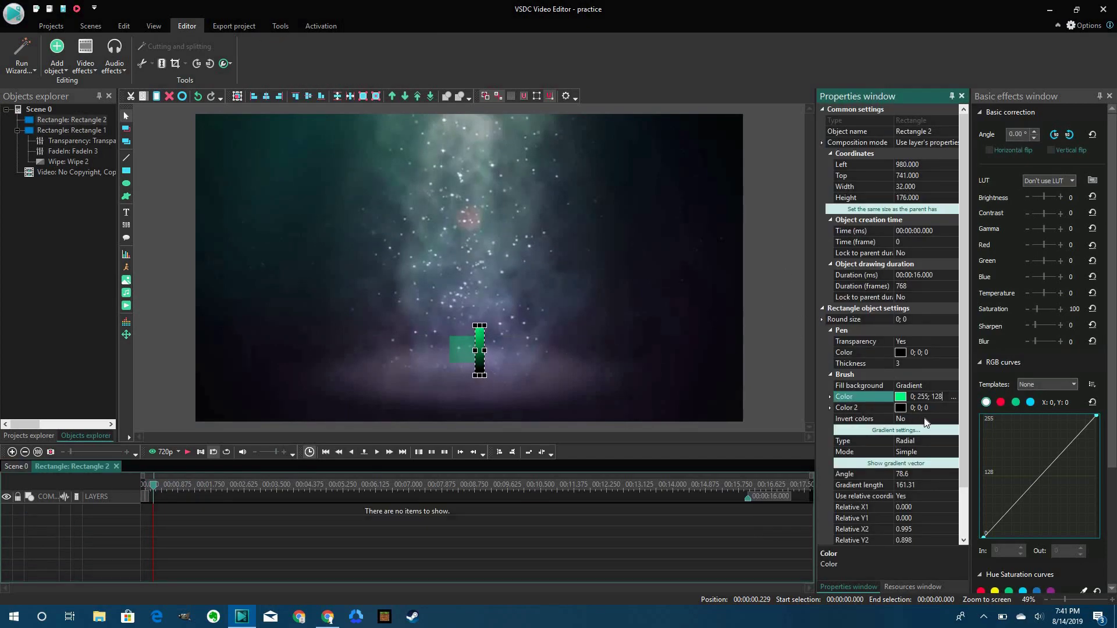
Step: Add a transparency effect to the narrow rectangle and move the rectangle to about left 953, top 731
left_click(16, 465)
right_click(161, 509)
mouse_move(198, 430)
left_click(390, 538)
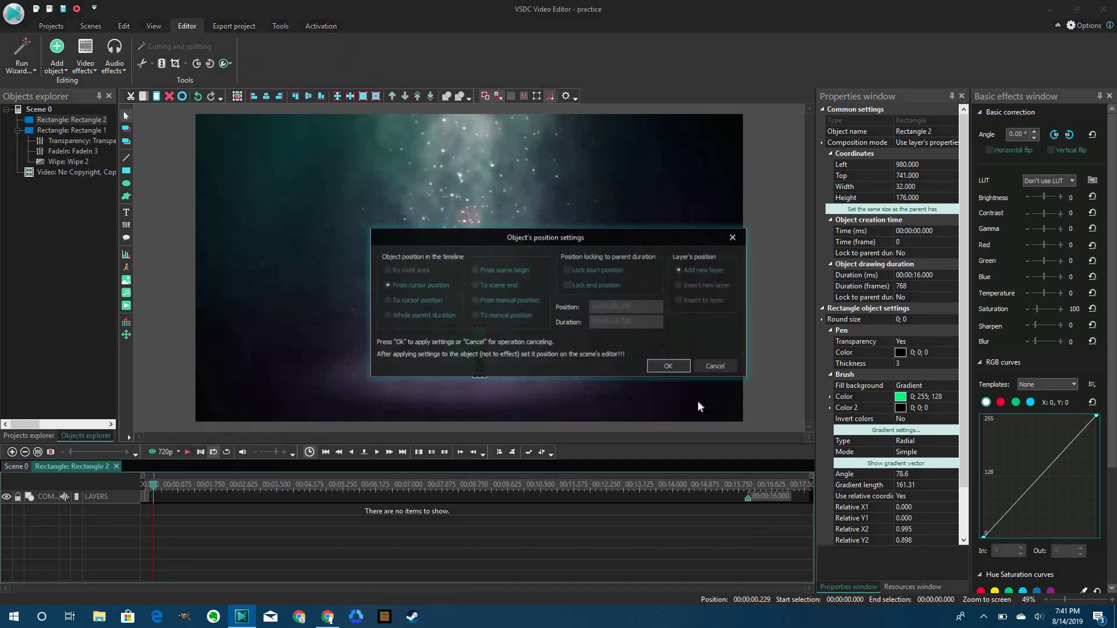
left_click(660, 364)
left_click_drag(480, 337, 481, 337)
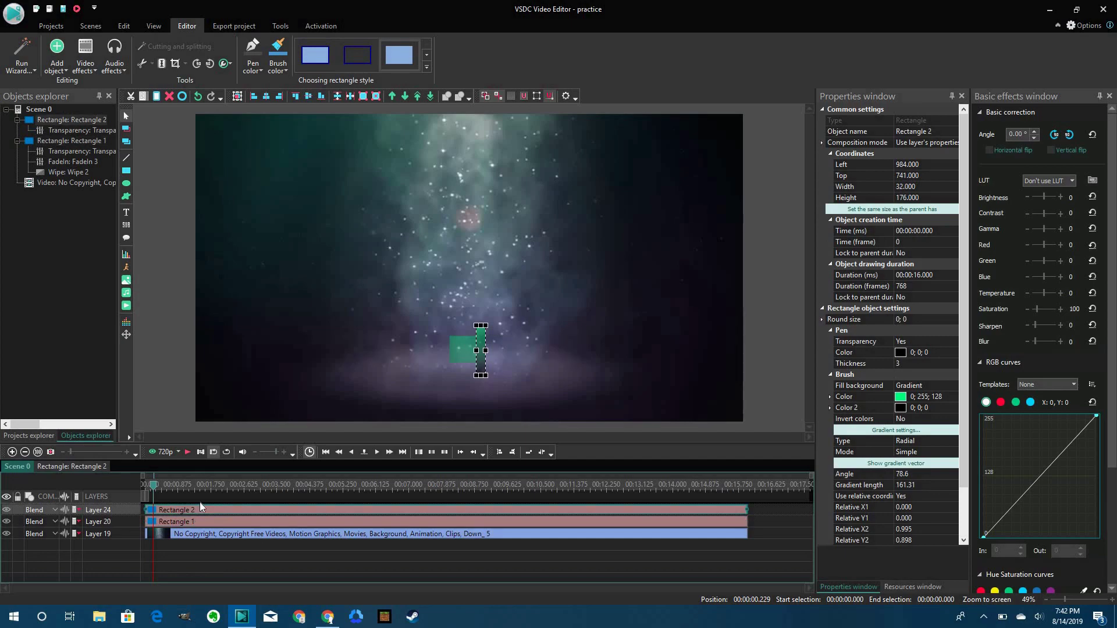
left_click_drag(477, 341, 466, 341)
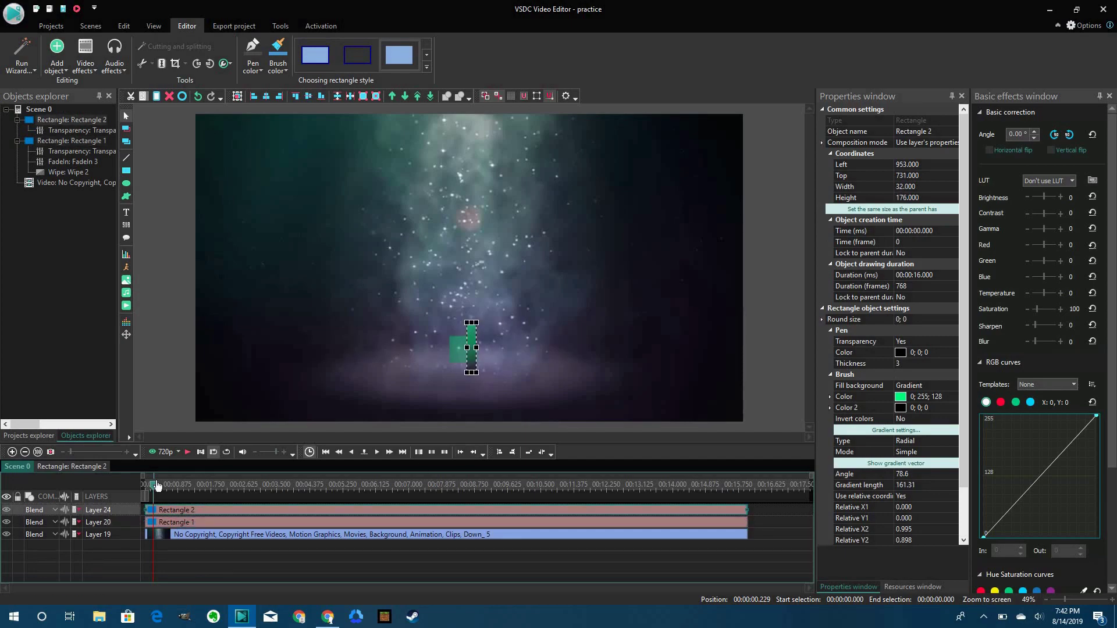
Step: Shorten the wide rectangle's fade-in effect to 0.166 seconds (8 frames)
double_click(155, 510)
left_click(14, 466)
double_click(153, 521)
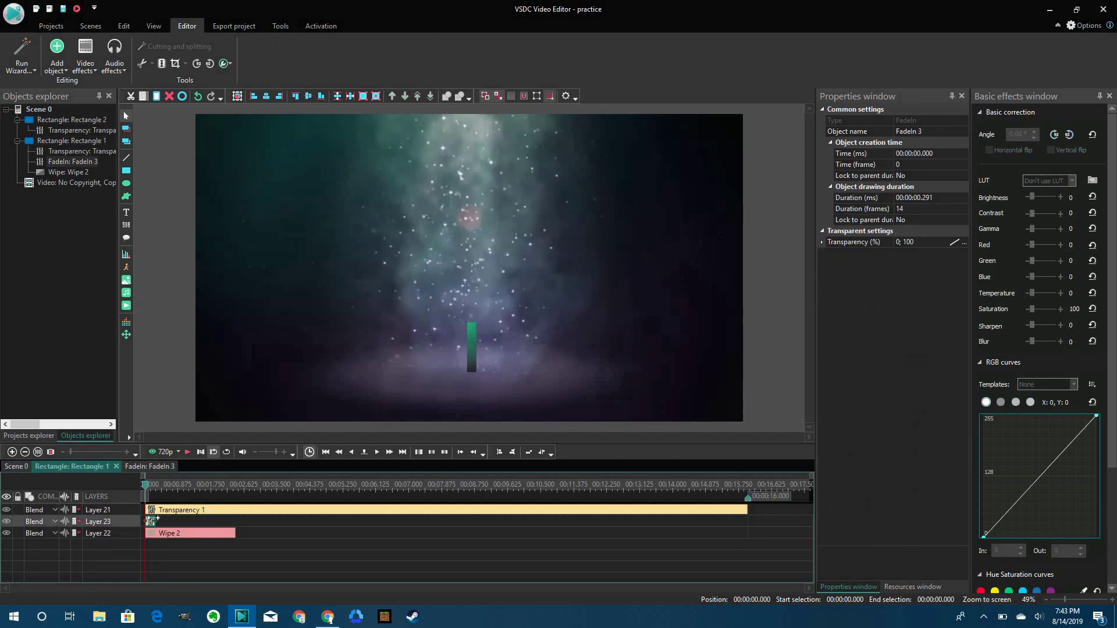
left_click_drag(162, 486, 133, 475)
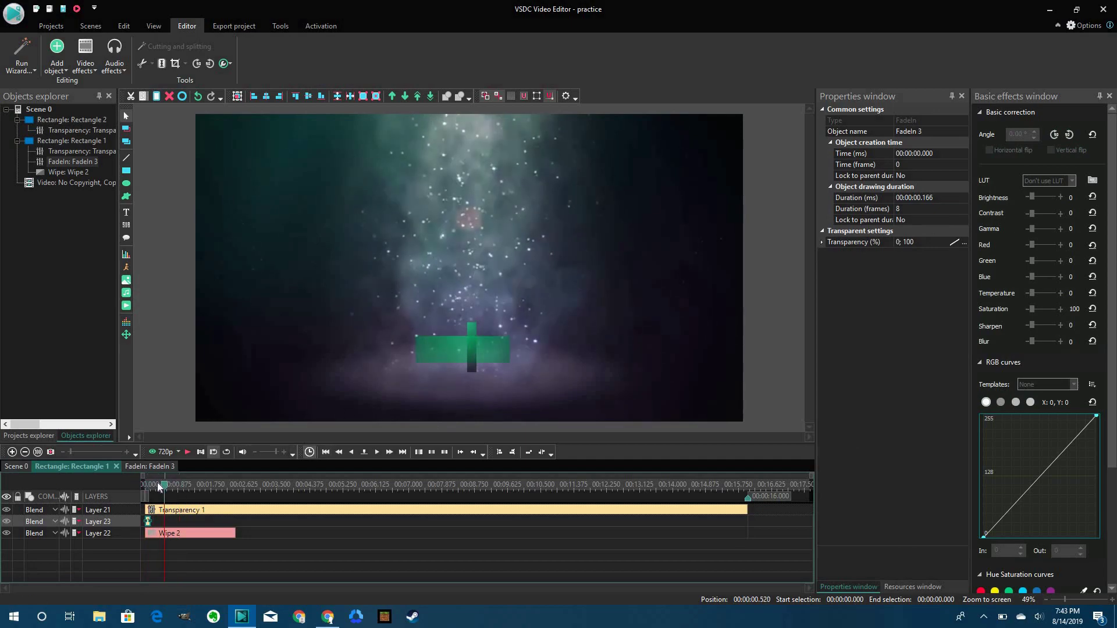
Step: Shift the narrow rectangle to about left 945, top 733, aligning it with the center where the wide bar opens
left_click(471, 349)
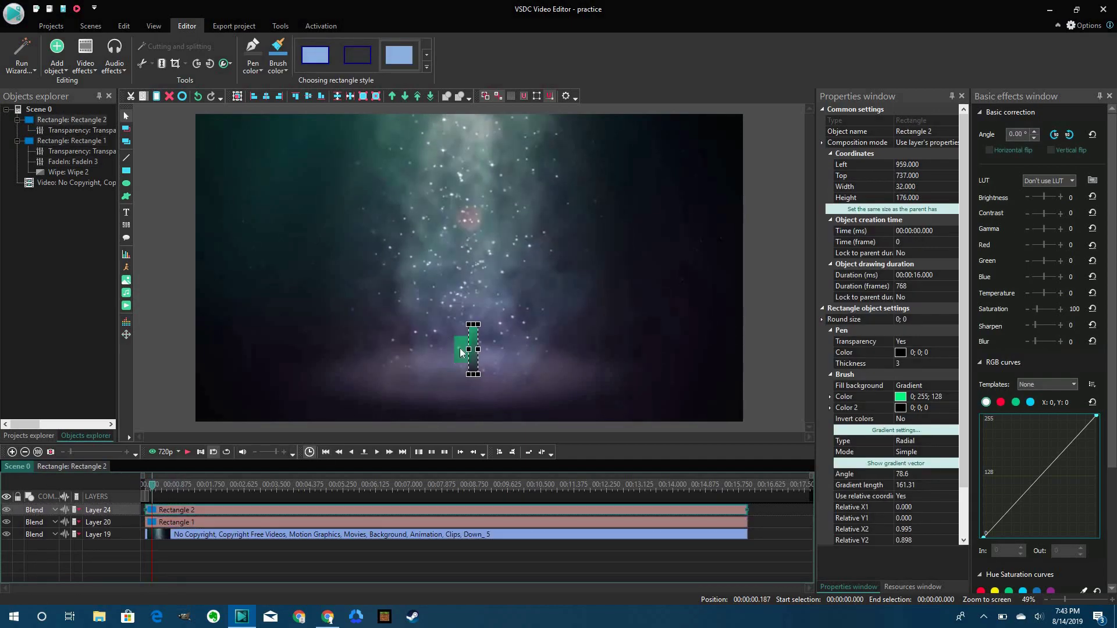
left_click_drag(471, 346, 467, 347)
left_click_drag(146, 491, 152, 495)
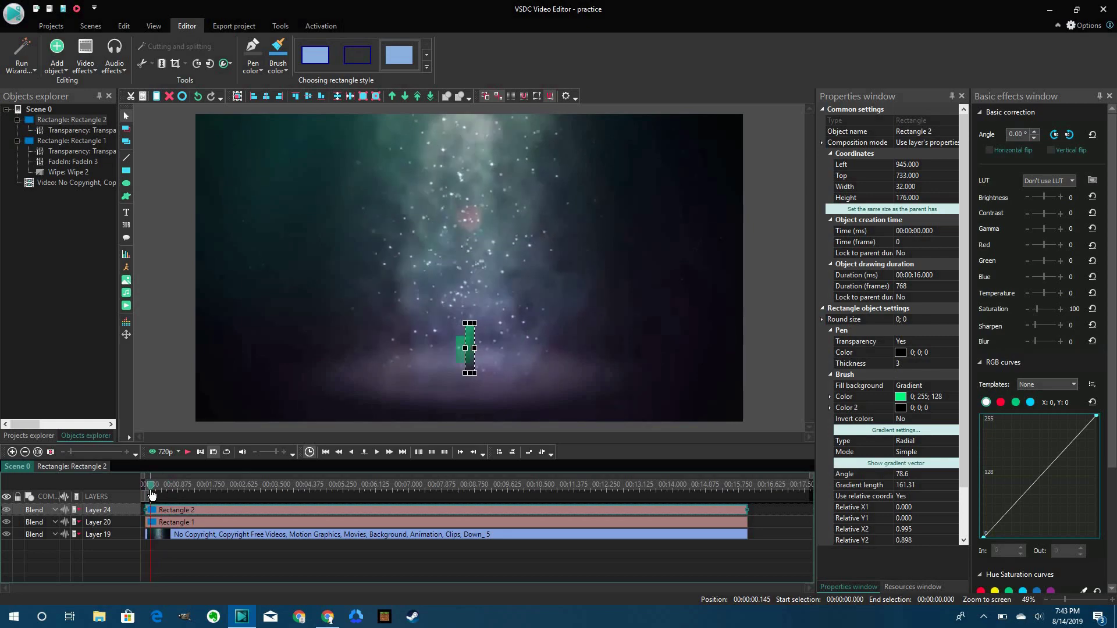
Step: Duplicate the narrow rectangle with its transparency effect and place the copy on its own layer at the start of the scene
right_click(232, 509)
left_click(274, 489)
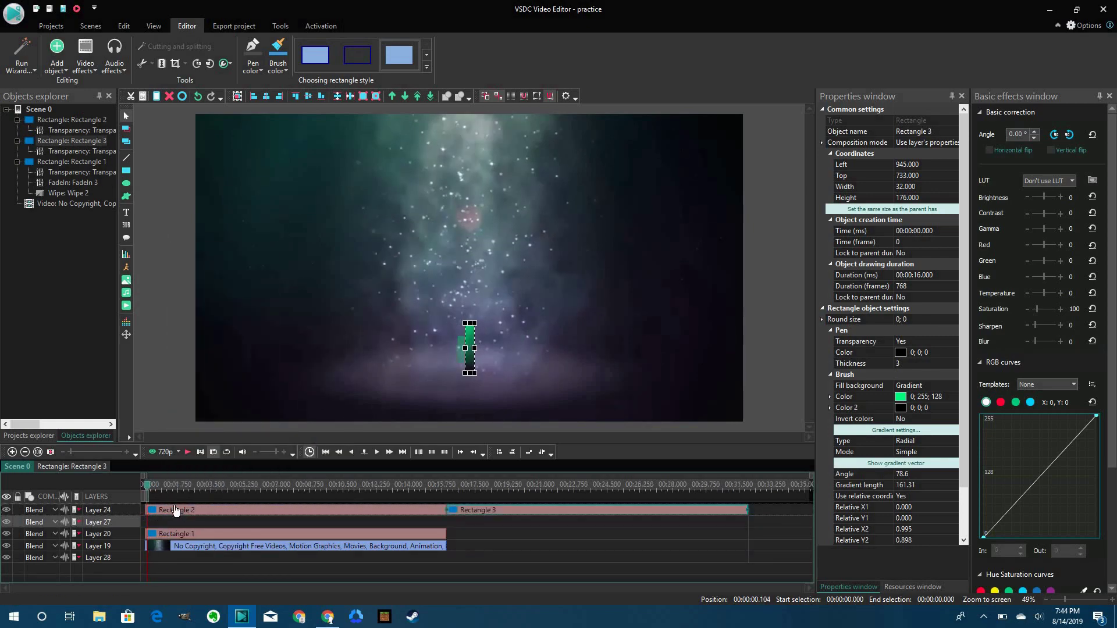
key("ctrl+z")
key("ctrl+z")
key("ctrl+z")
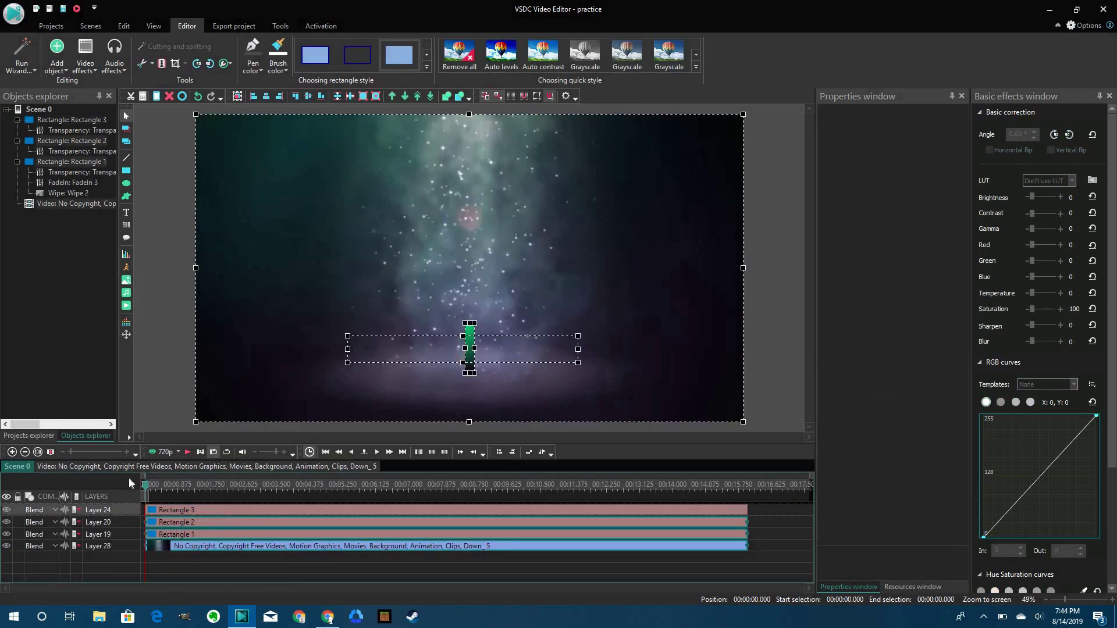
Step: Place the duplicate directly against the original narrow rectangle's left edge and delay the wide rectangle's start to 0.250 seconds
left_click(270, 490)
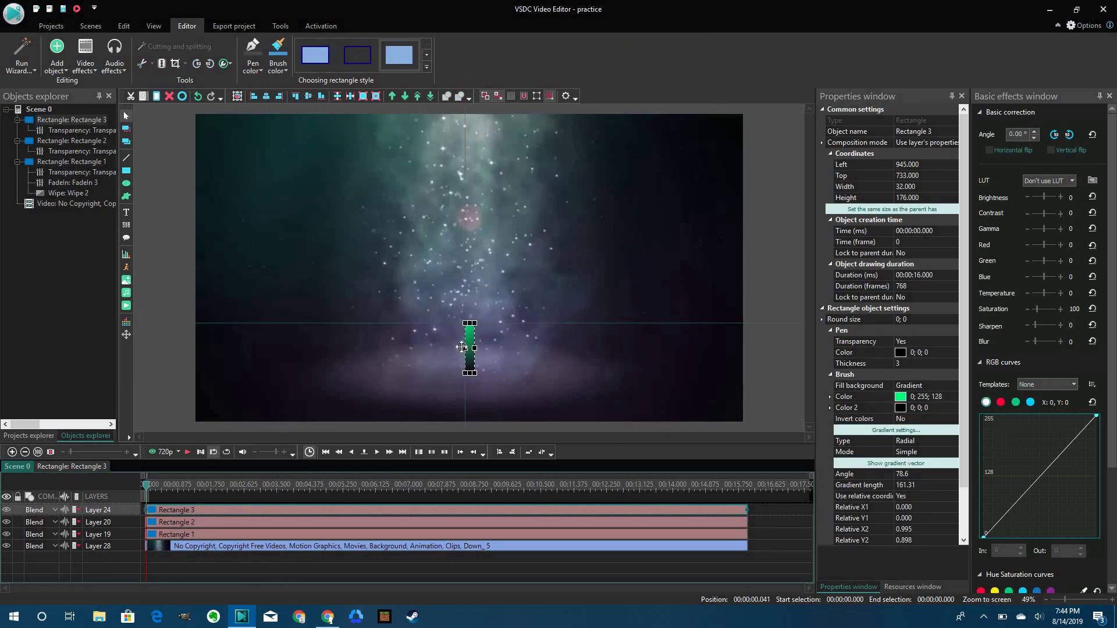
left_click(142, 521)
double_click(154, 534)
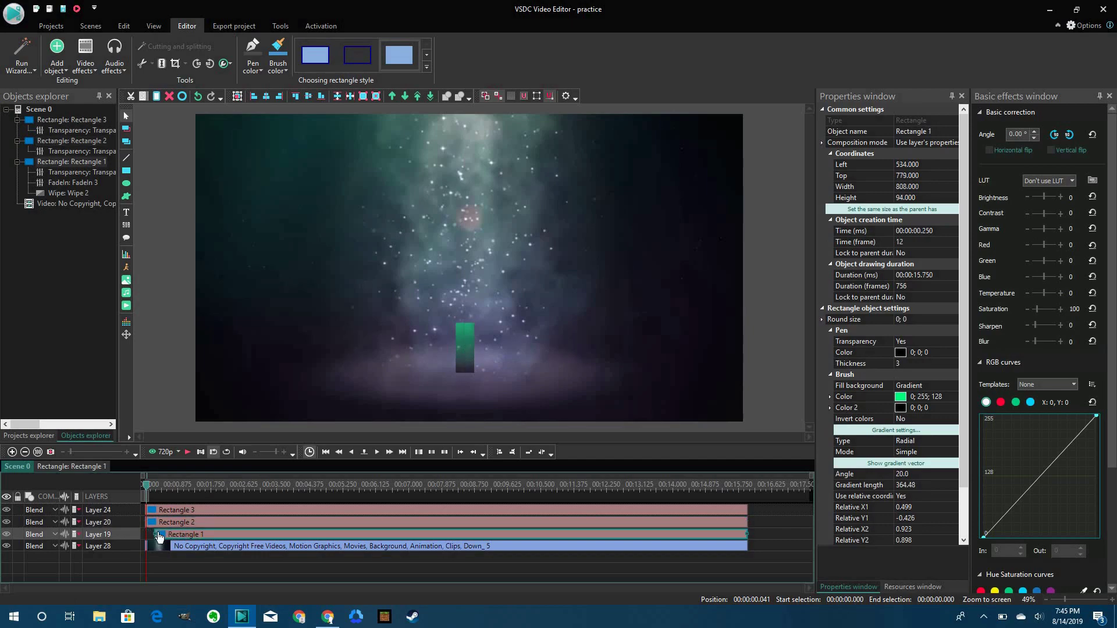
left_click(173, 510)
key("Home")
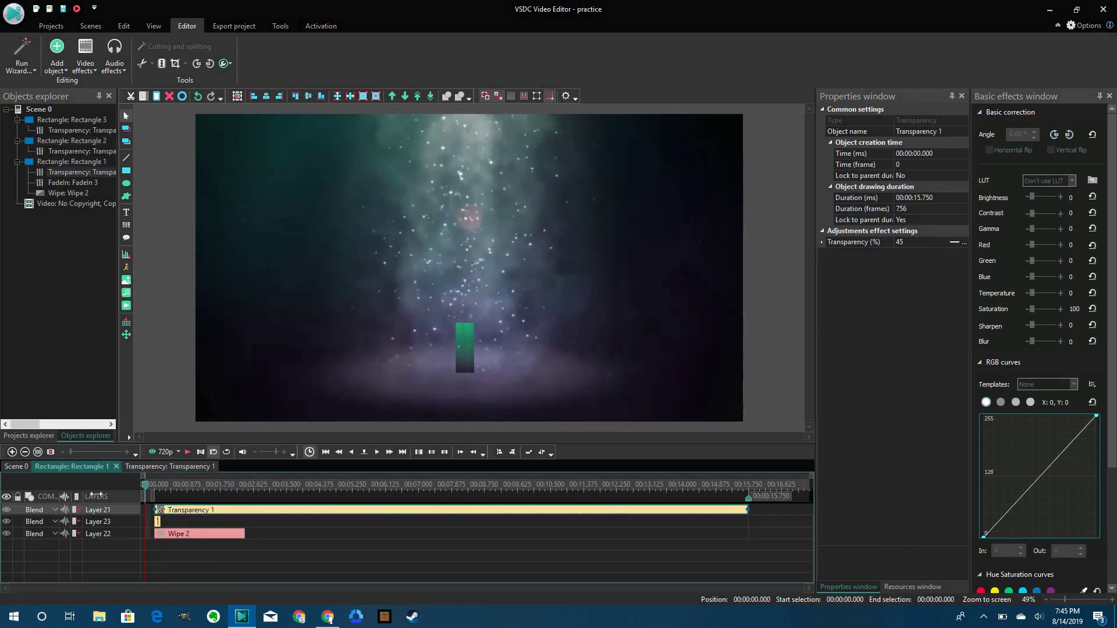
left_click(117, 465)
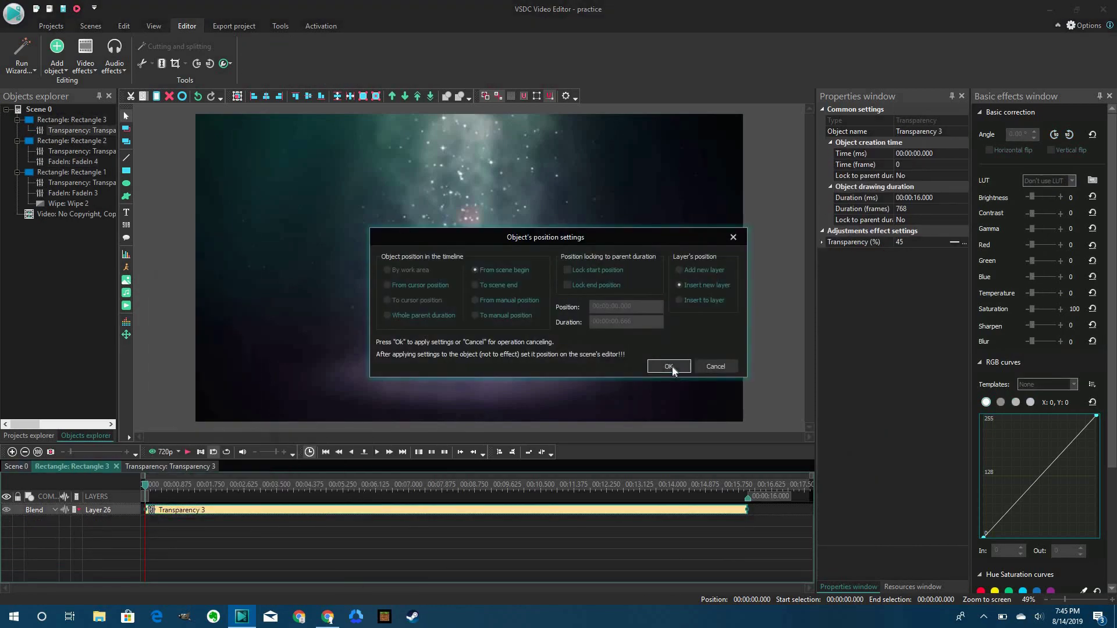
Step: Add a fade-in and a wipe effect to the duplicated narrow rectangle, and move the wipe to the timeline's start
left_click(669, 366)
right_click(166, 242)
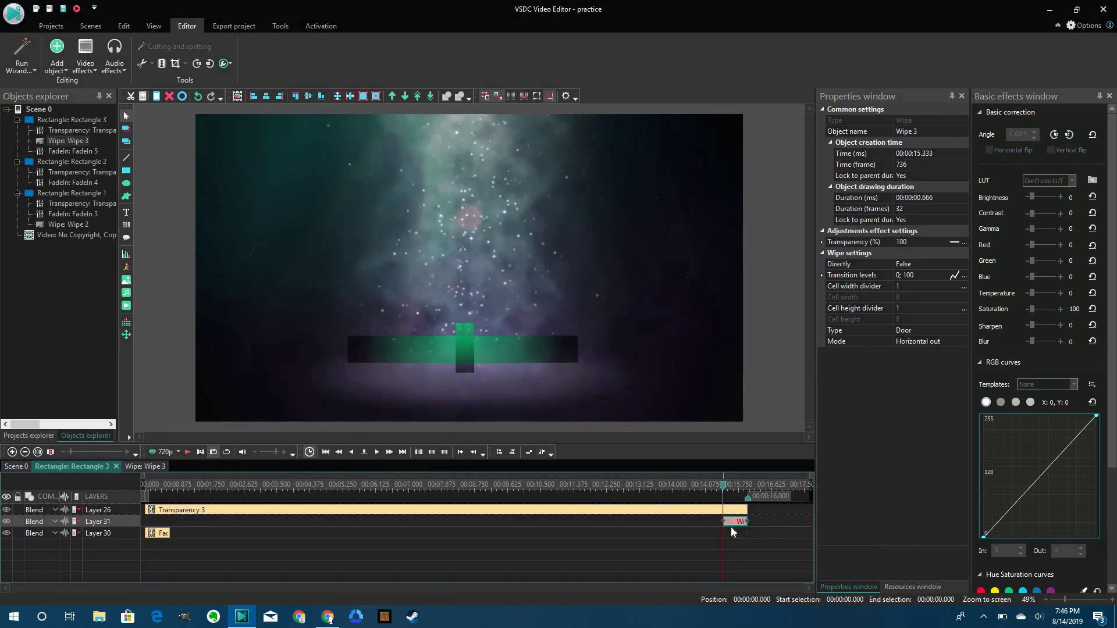
left_click_drag(732, 524, 154, 523)
Step: Set the duplicate's wipe to Directly True with type Center and mode Box out, and adjust its transition levels
left_click(925, 263)
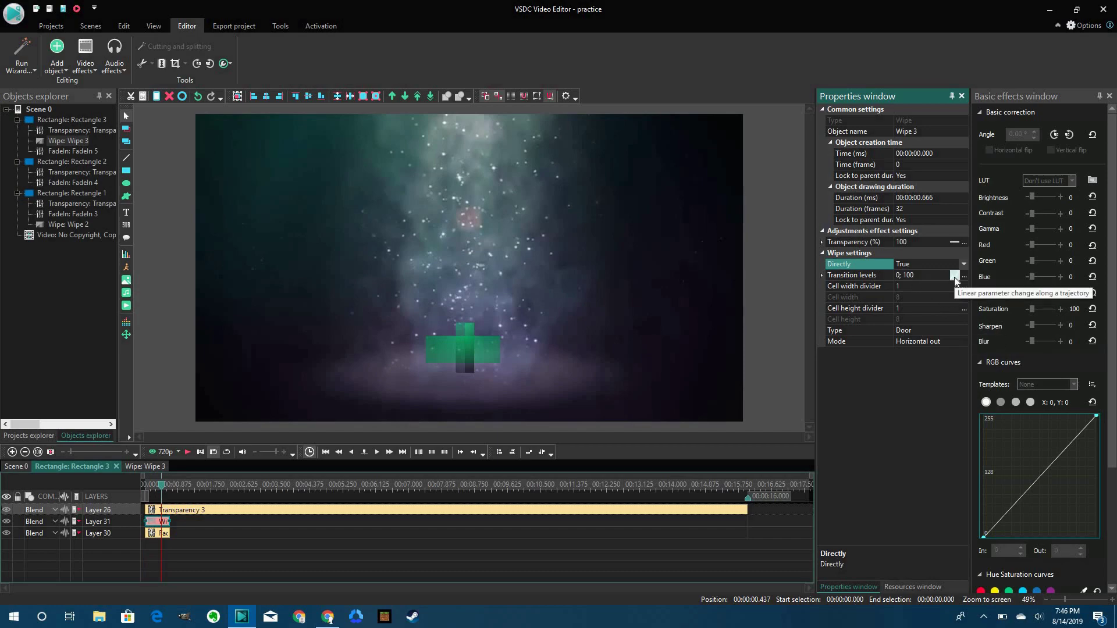
left_click(954, 275)
left_click(961, 331)
left_click(905, 361)
left_click(925, 342)
left_click(919, 363)
left_click(169, 483)
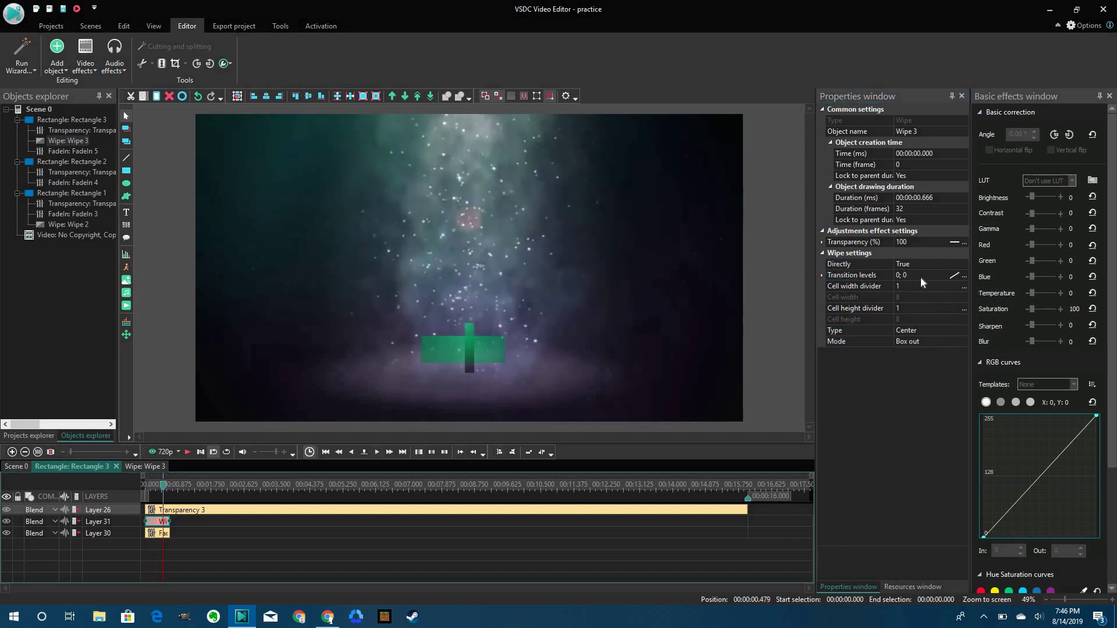
Step: Set the duplicated narrow rectangle's wipe to type Door with mode Horizontal out and transition levels 0; 100
left_click(188, 566)
left_click(157, 521)
left_click(964, 342)
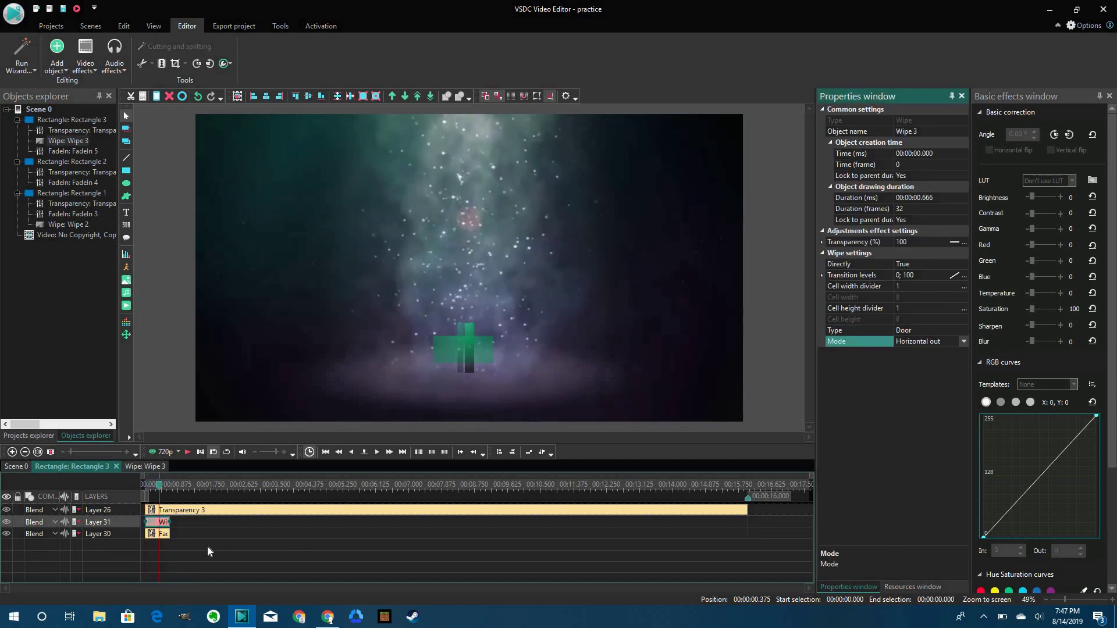
left_click(190, 531)
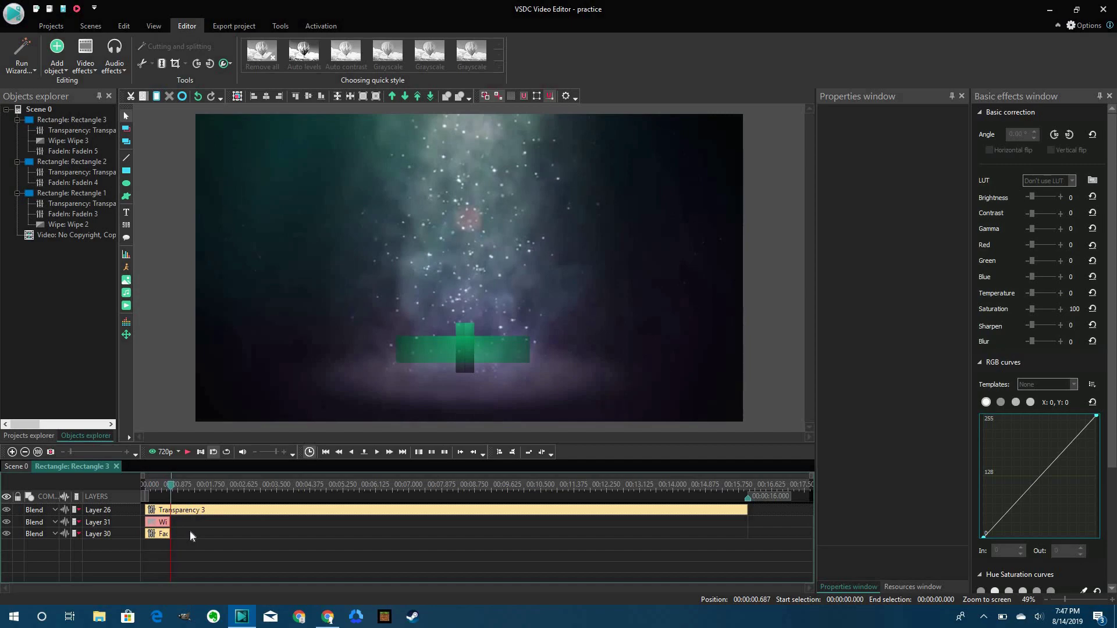
Step: Copy the duplicate's wipe effect into the original narrow rectangle at the start of its timeline
right_click(190, 529)
left_click(198, 324)
left_click(92, 467)
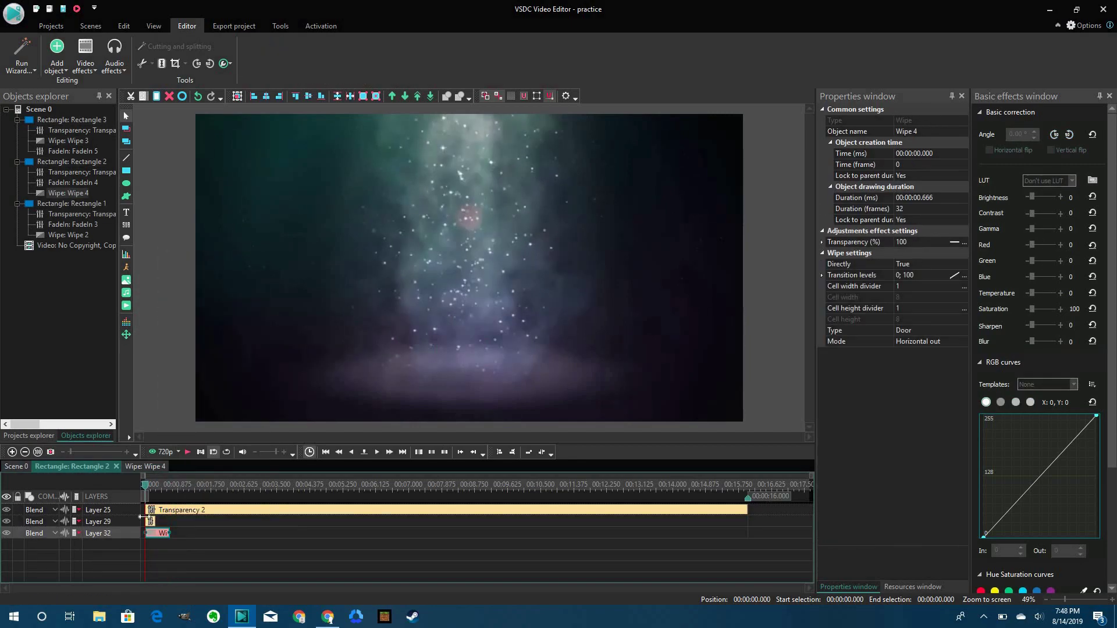
Step: Shorten the duplicated narrow rectangle's fade-in and delay the wide rectangle's start to 0.666 seconds
double_click(153, 509)
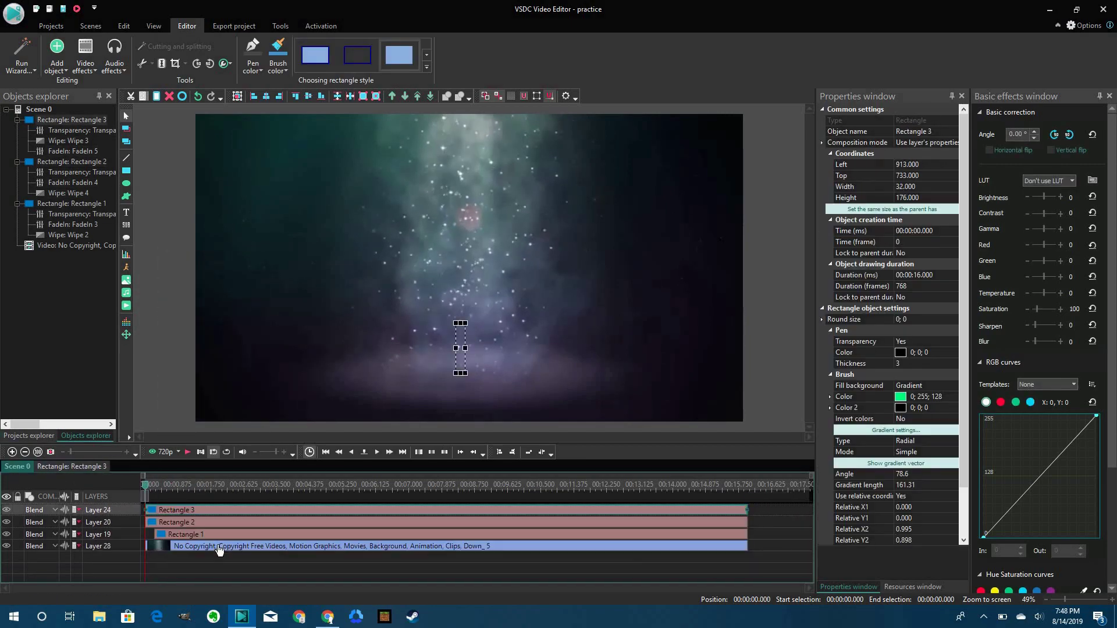
left_click(171, 485)
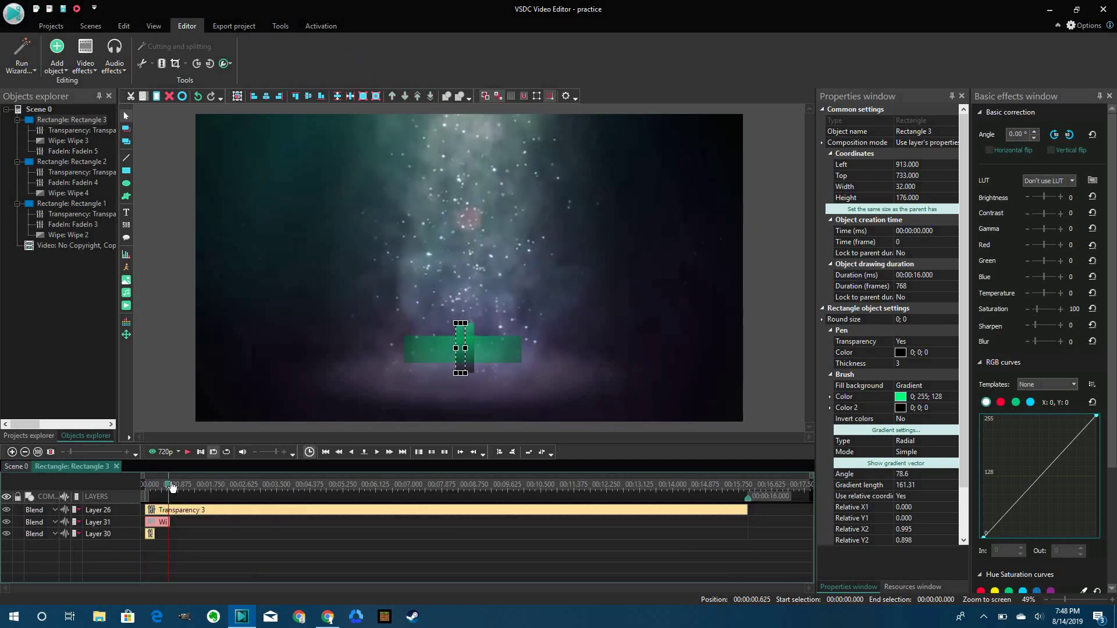
left_click(18, 467)
left_click(201, 531)
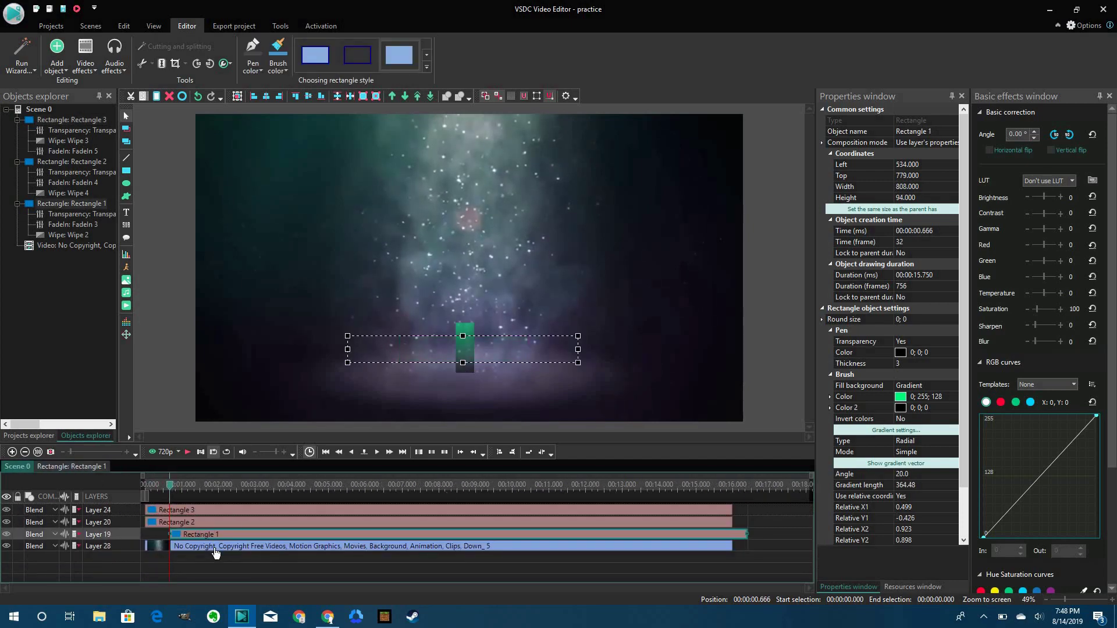
Step: Extend the background video, both narrow rectangles and their transparency effects to 16.416 seconds
left_click(216, 546)
double_click(153, 510)
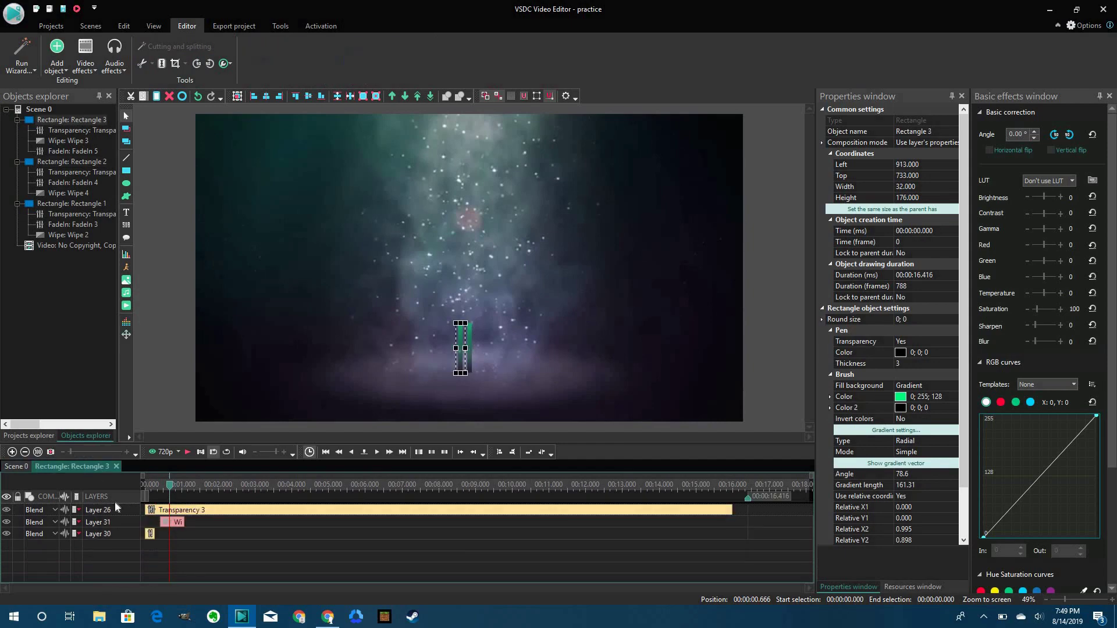
left_click(116, 507)
left_click(16, 467)
double_click(162, 521)
left_click(180, 510)
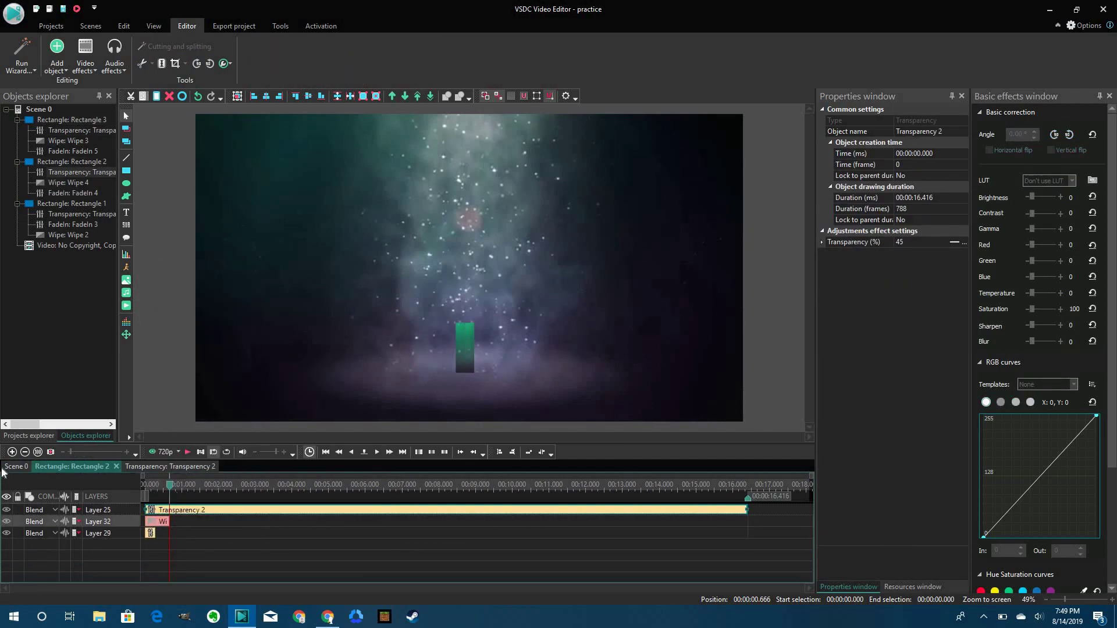
Step: Add a linear movement to the original narrow rectangle that carries it rightward along the wide rectangle
left_click(17, 466)
left_click(89, 467)
left_click(182, 492)
left_click_drag(179, 493, 173, 493)
left_click(126, 334)
left_click(463, 348)
left_click(553, 347)
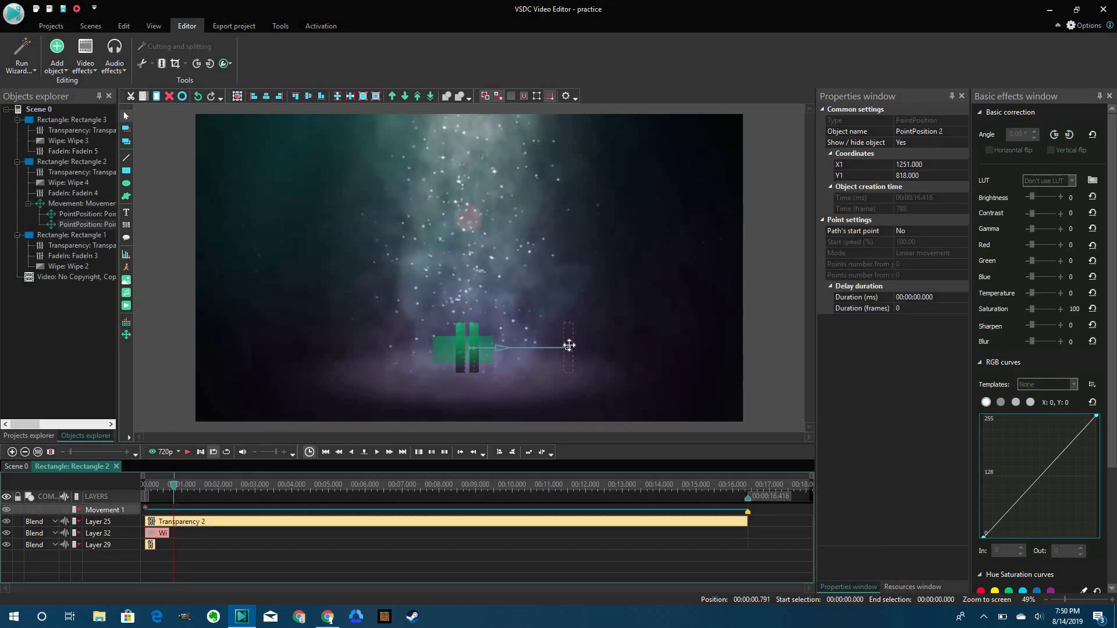
Step: Place the movement's end point just past the wide rectangle's right end and time the movement from 0.666 to 3.062 seconds
key("space")
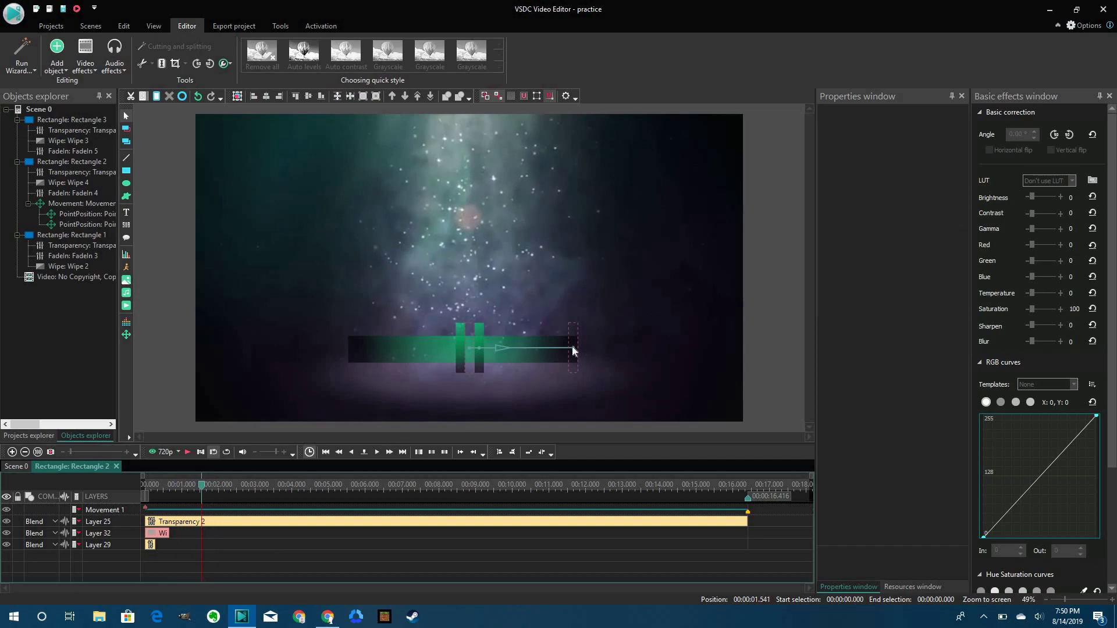
left_click_drag(571, 347, 582, 348)
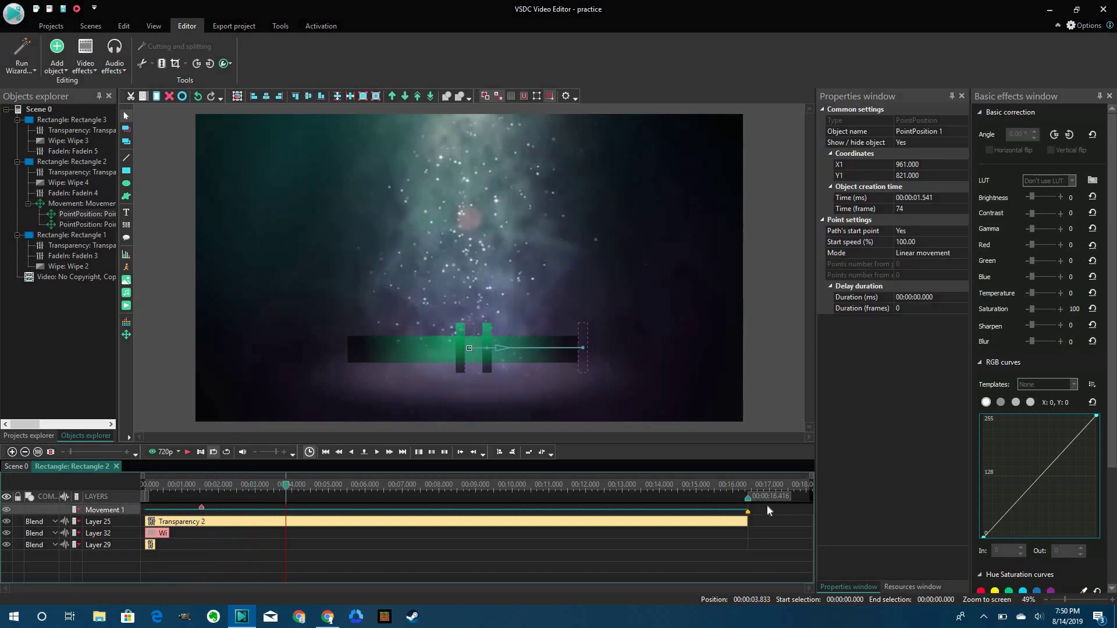
left_click(257, 516)
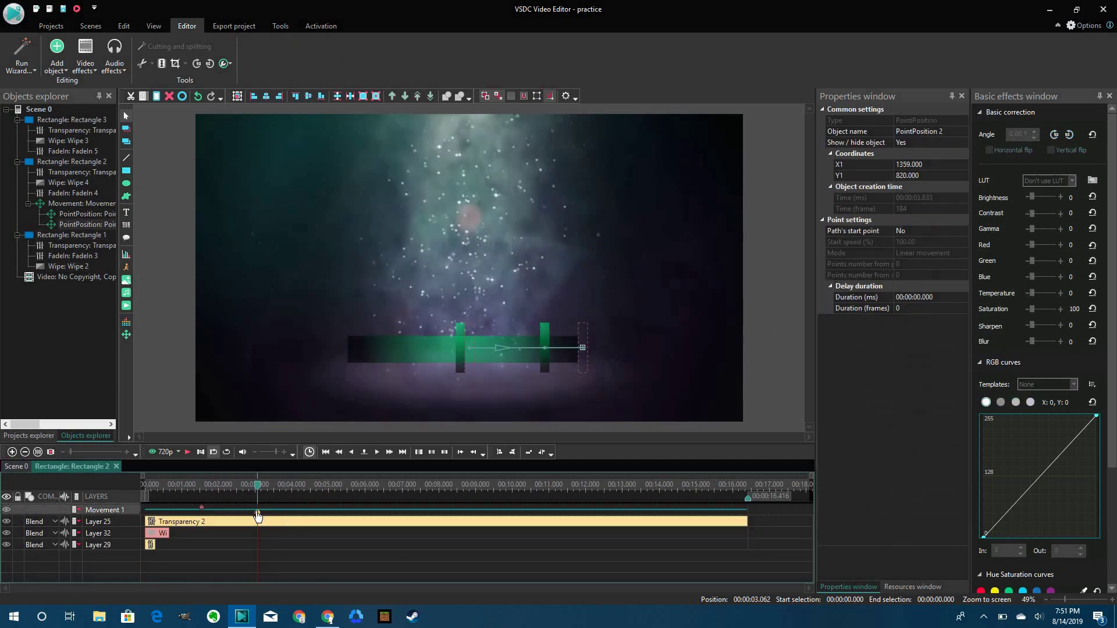
left_click(258, 515)
left_click_drag(303, 493, 170, 489)
Step: Add a movement taking the duplicated narrow rectangle to the wide rectangle's left end, starting at 0.666 and ending at 4.020 seconds
left_click(17, 467)
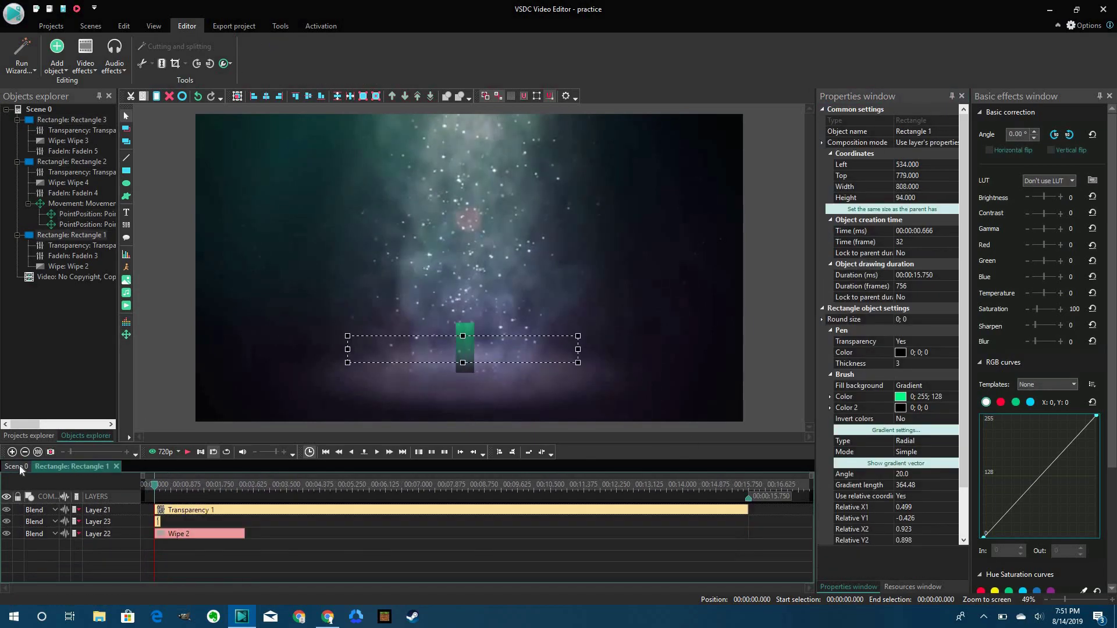
double_click(176, 504)
left_click(16, 467)
double_click(199, 534)
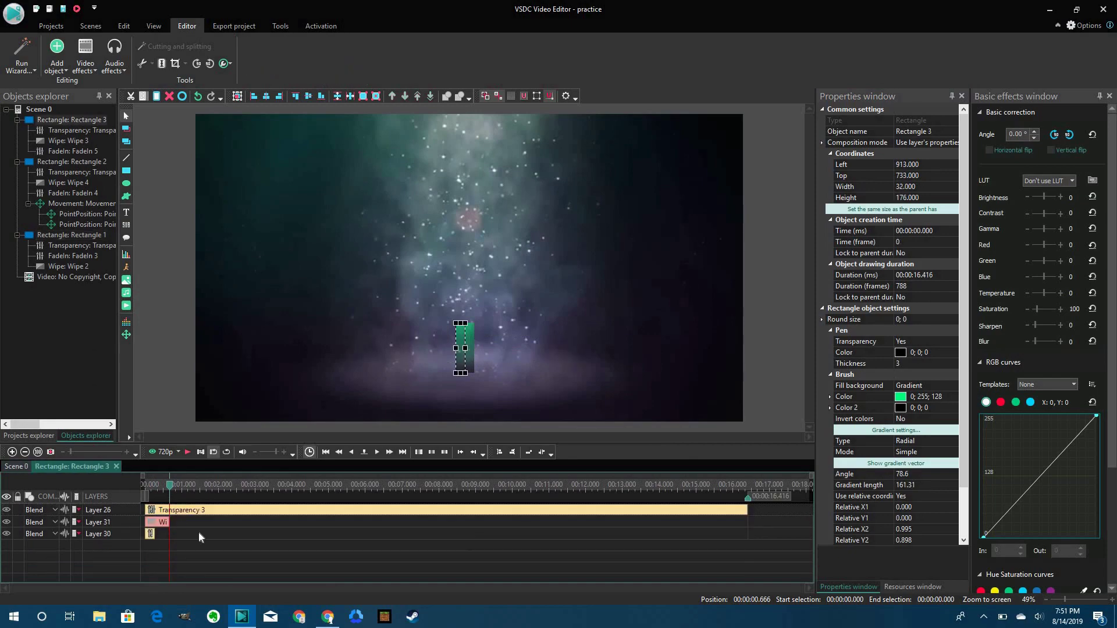
left_click(17, 466)
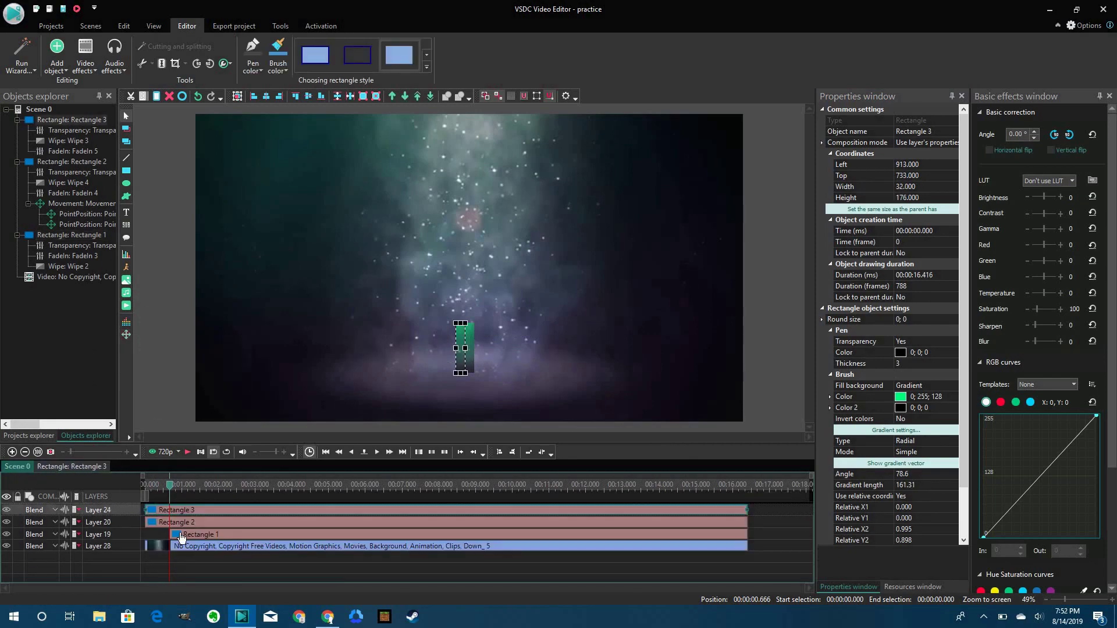
left_click(86, 465)
left_click(127, 334)
left_click(377, 347)
left_click(169, 510)
left_click_drag(315, 515, 292, 512)
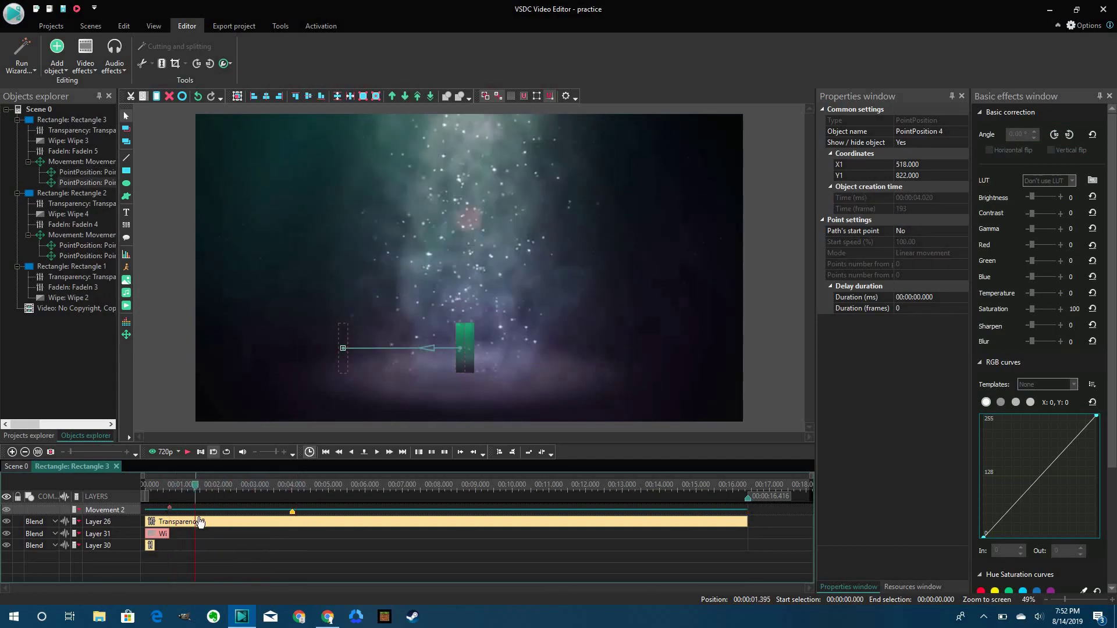
Step: Match the end time of the duplicate's movement to the original narrow rectangle's movement at 3.062 seconds
left_click(16, 466)
left_click(164, 523)
double_click(176, 534)
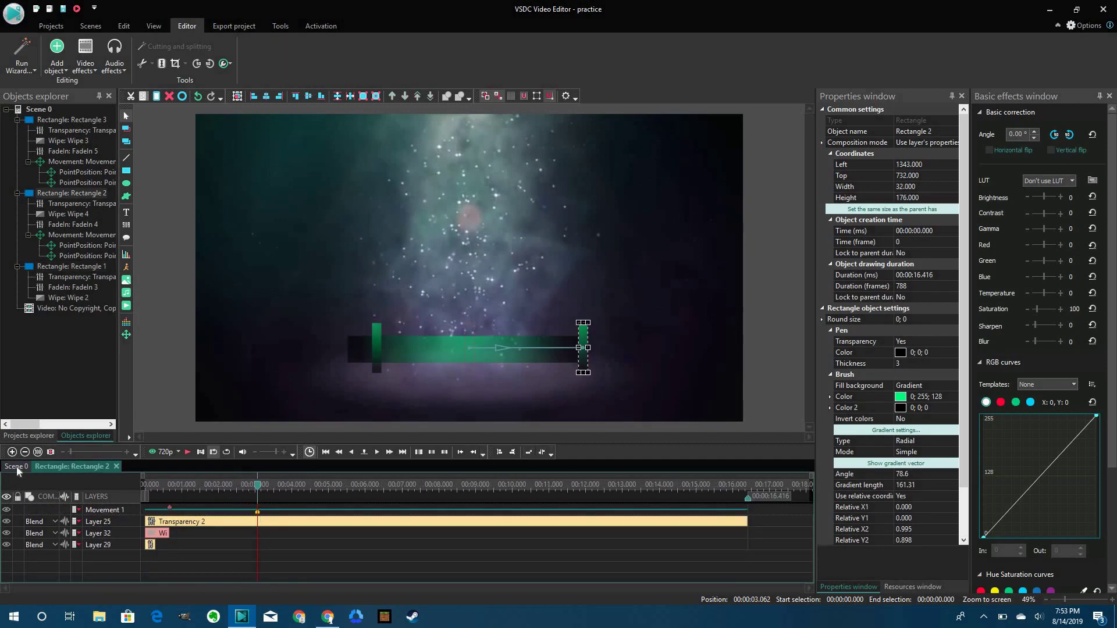
left_click(17, 467)
double_click(174, 511)
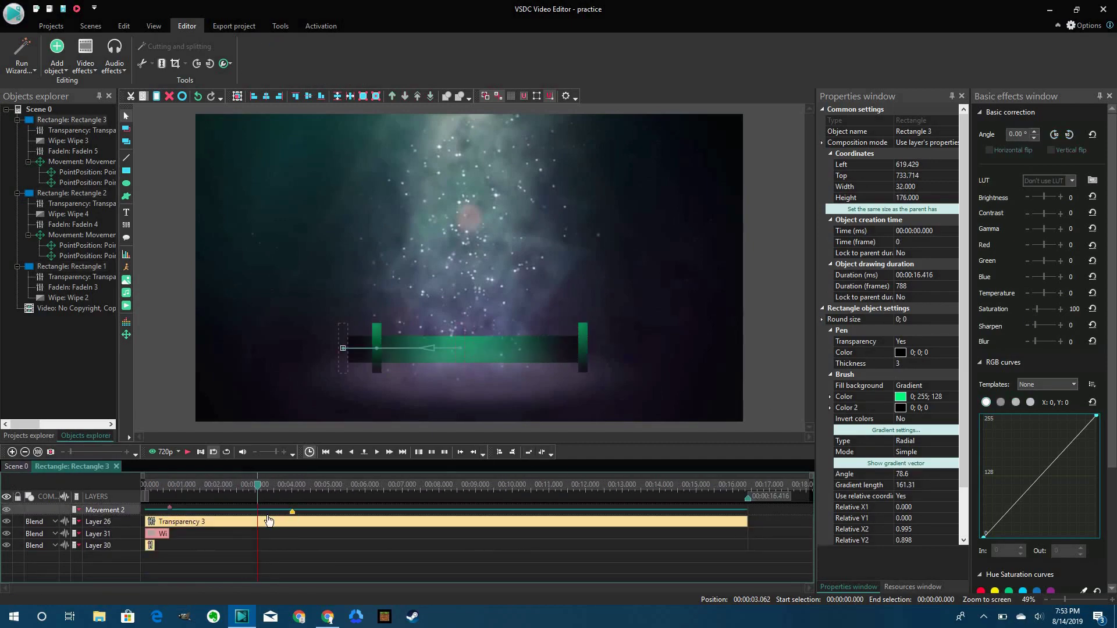
left_click(16, 467)
Step: Delay the start point of the duplicated narrow rectangle's movement to 0.937 seconds
left_click(172, 488)
left_click(174, 534)
left_click(166, 490)
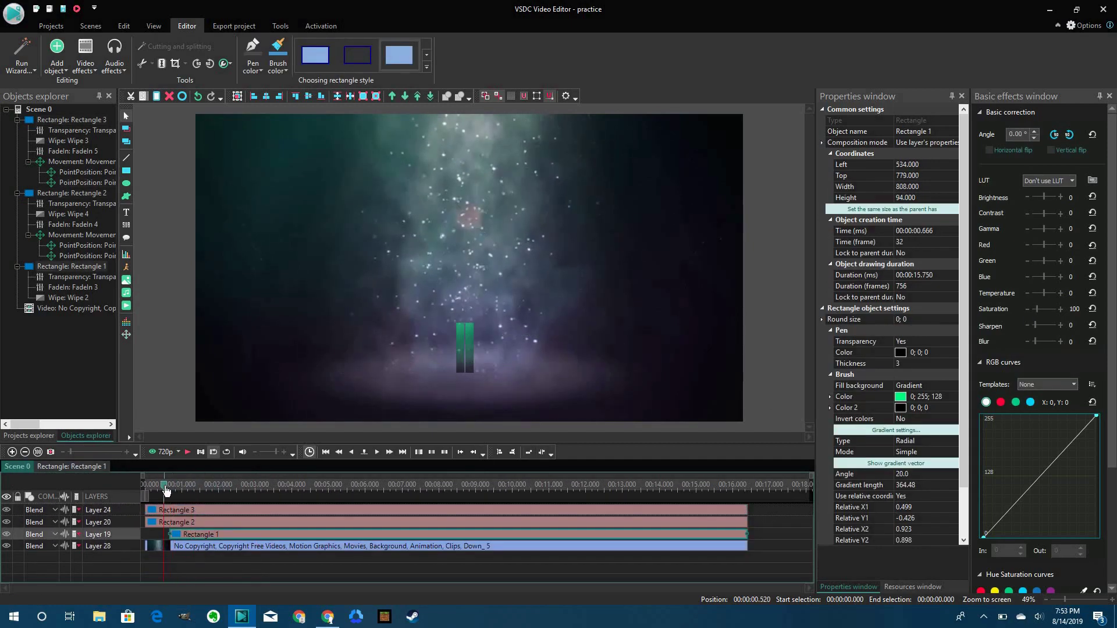
double_click(166, 510)
left_click(180, 484)
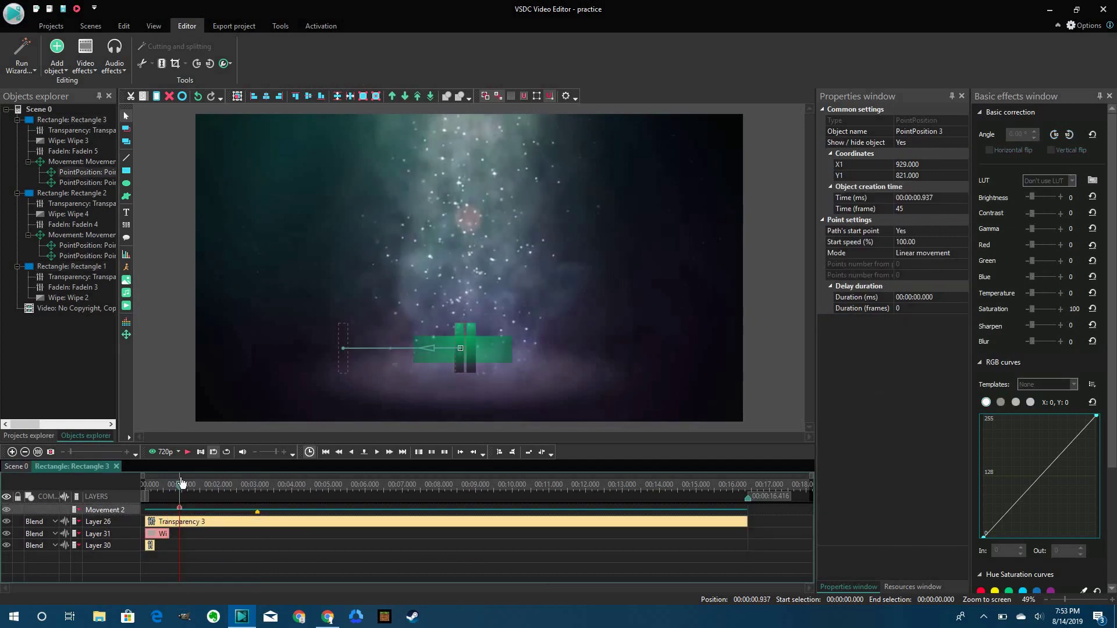
Step: Reshape the wide rectangle's wipe transition curve, holding it at level 0 up to a point at 0.312 seconds
left_click(16, 466)
double_click(174, 534)
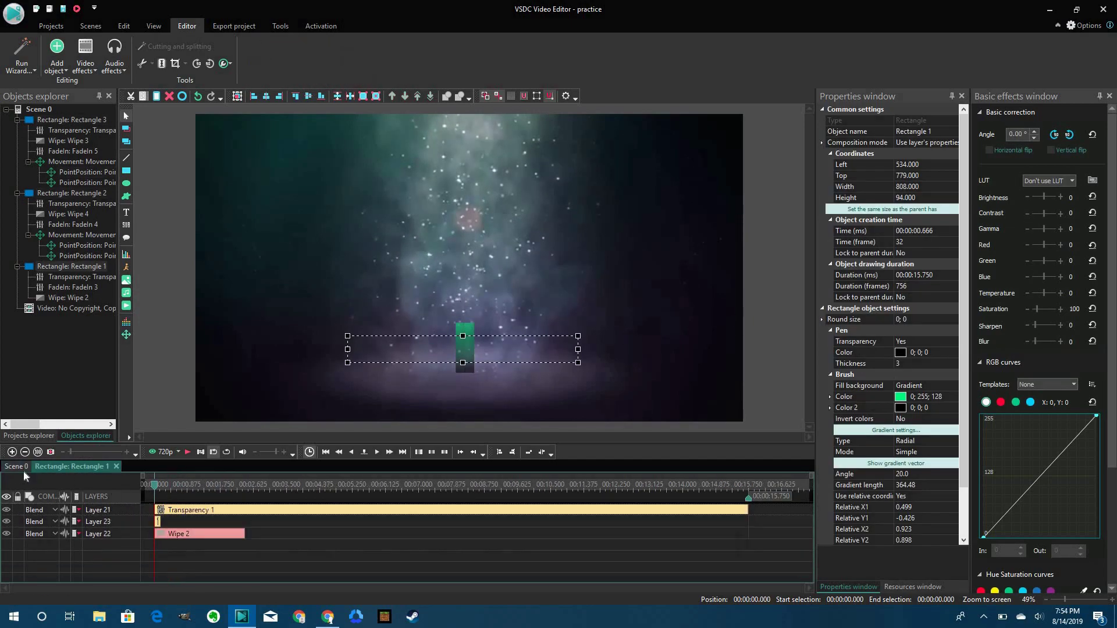
left_click(152, 533)
left_click(964, 278)
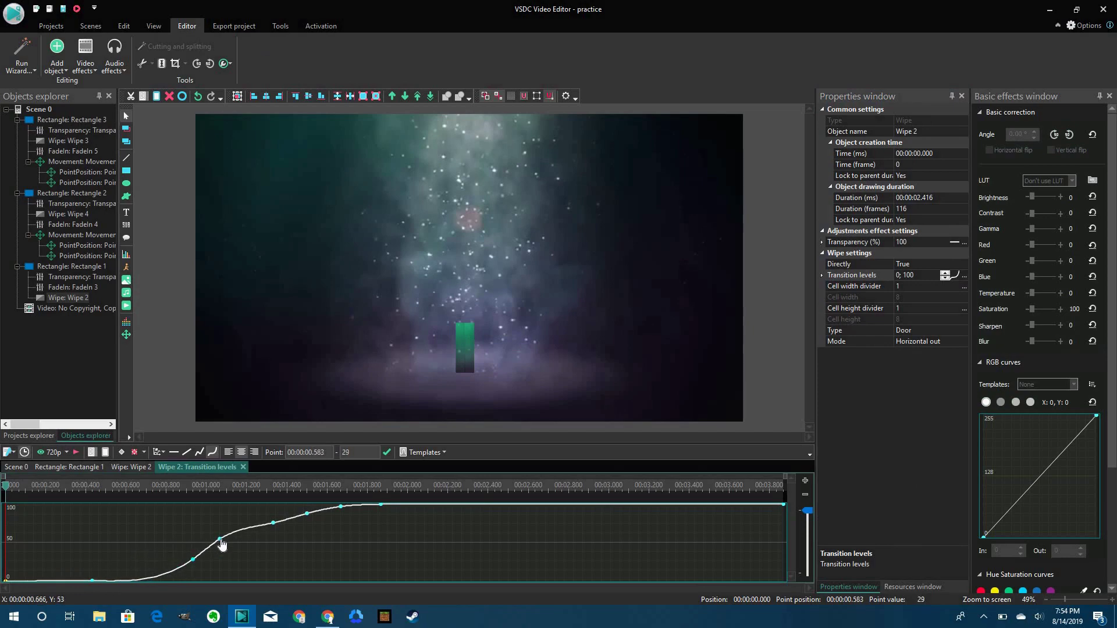
left_click(784, 505)
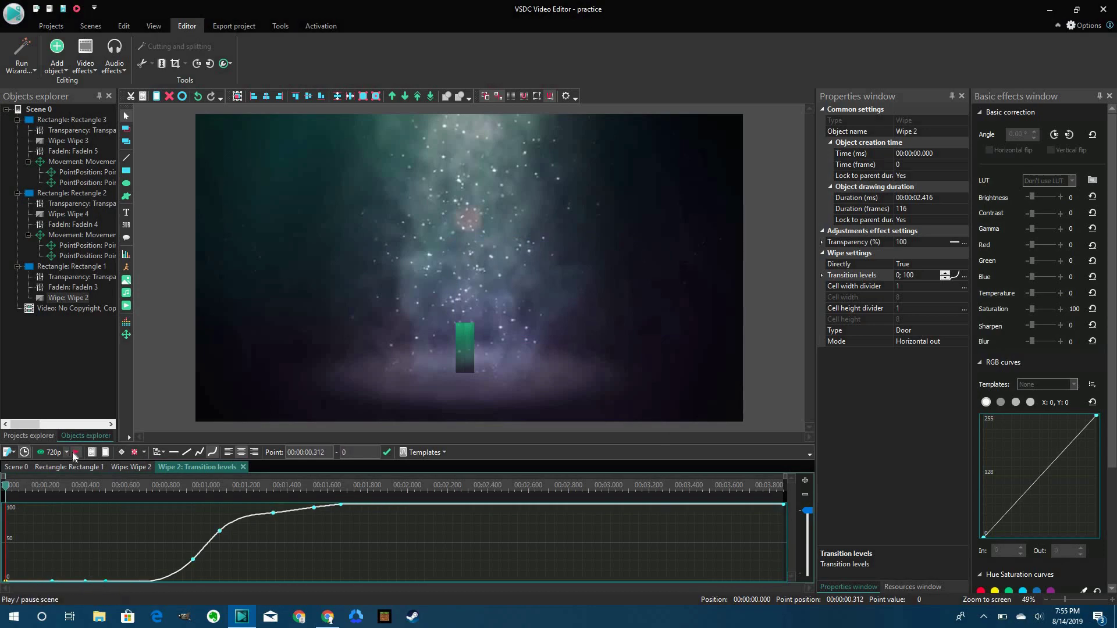
Step: Smooth the rise of the wipe curve with levels of 82 at 0.750 seconds and 100 at 0.958 seconds
left_click(173, 487)
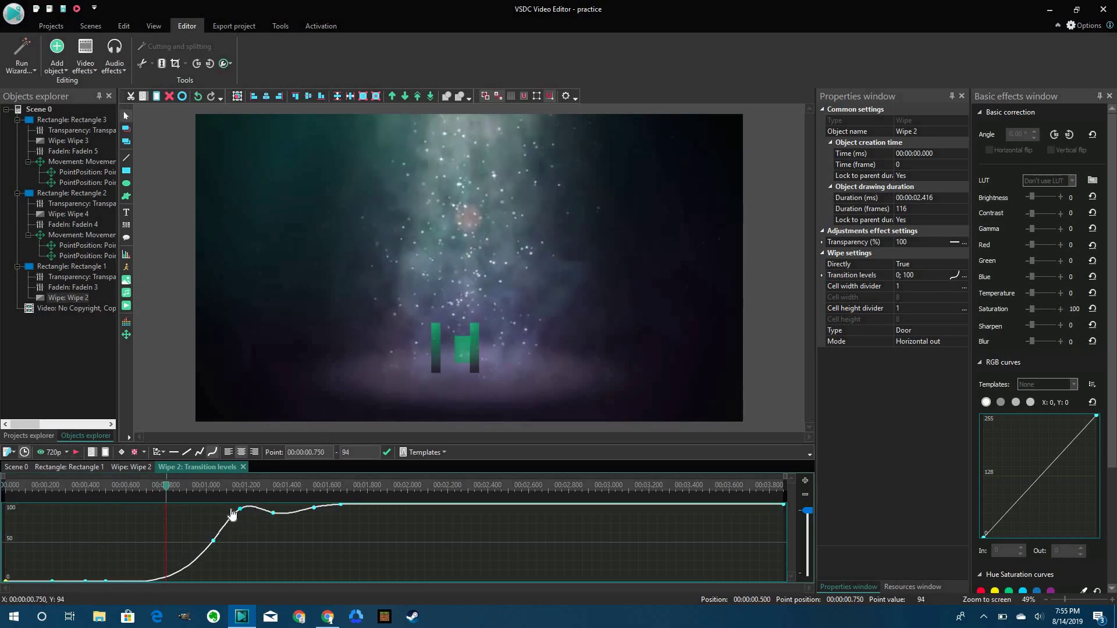
left_click_drag(150, 494, 186, 489)
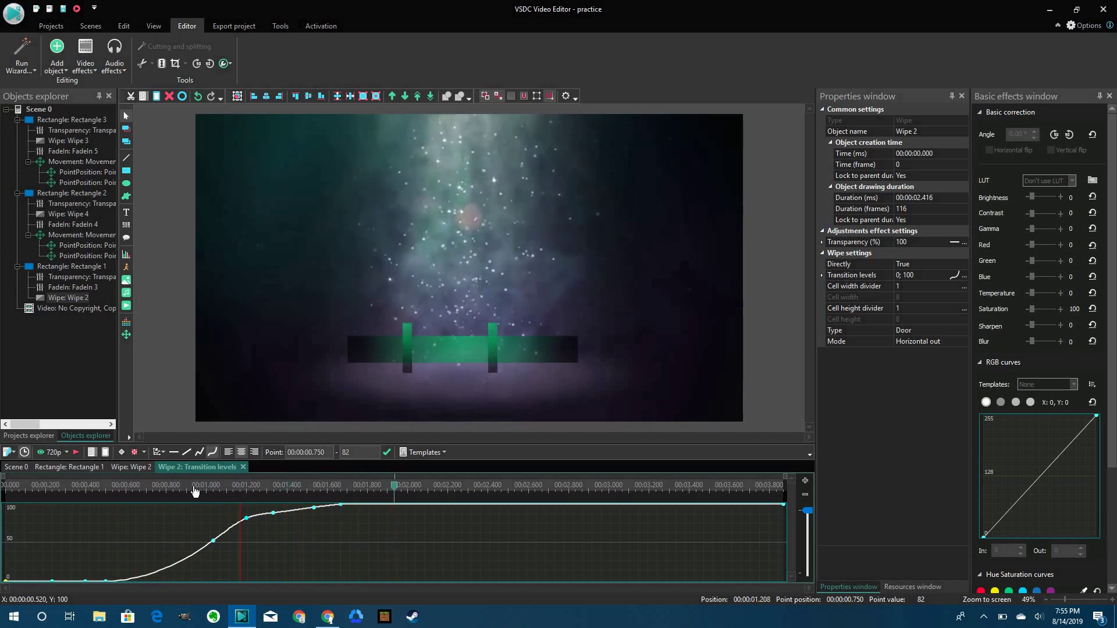
left_click_drag(273, 513, 273, 506)
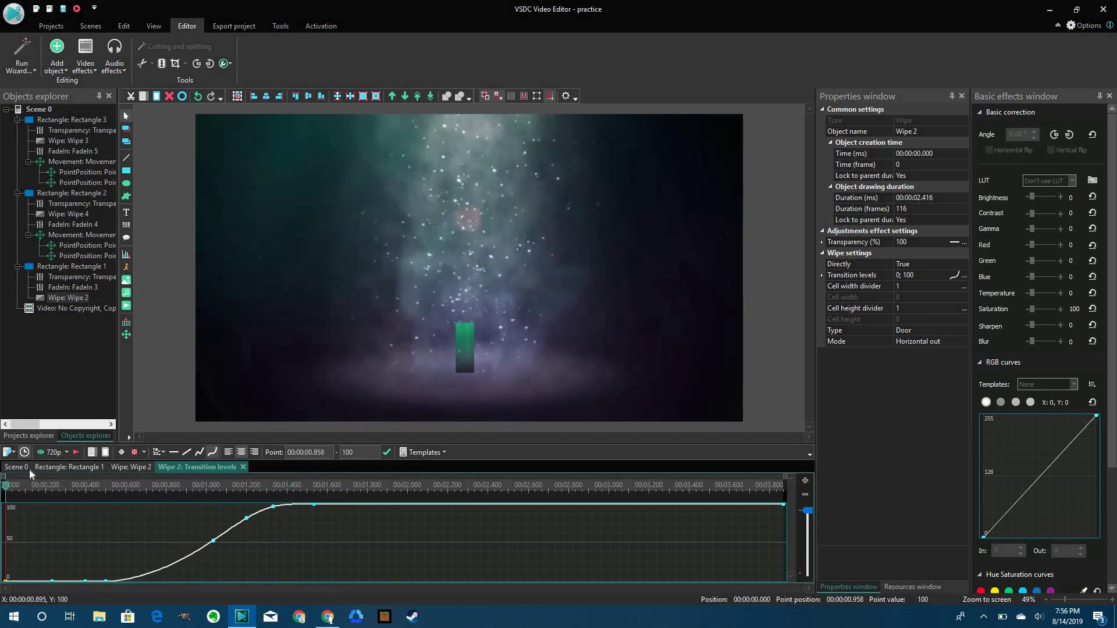
Step: Reposition the original narrow rectangle and its movement path to line up with the wide rectangle's opening
left_click(475, 348)
left_click_drag(466, 341, 585, 346)
left_click(192, 485)
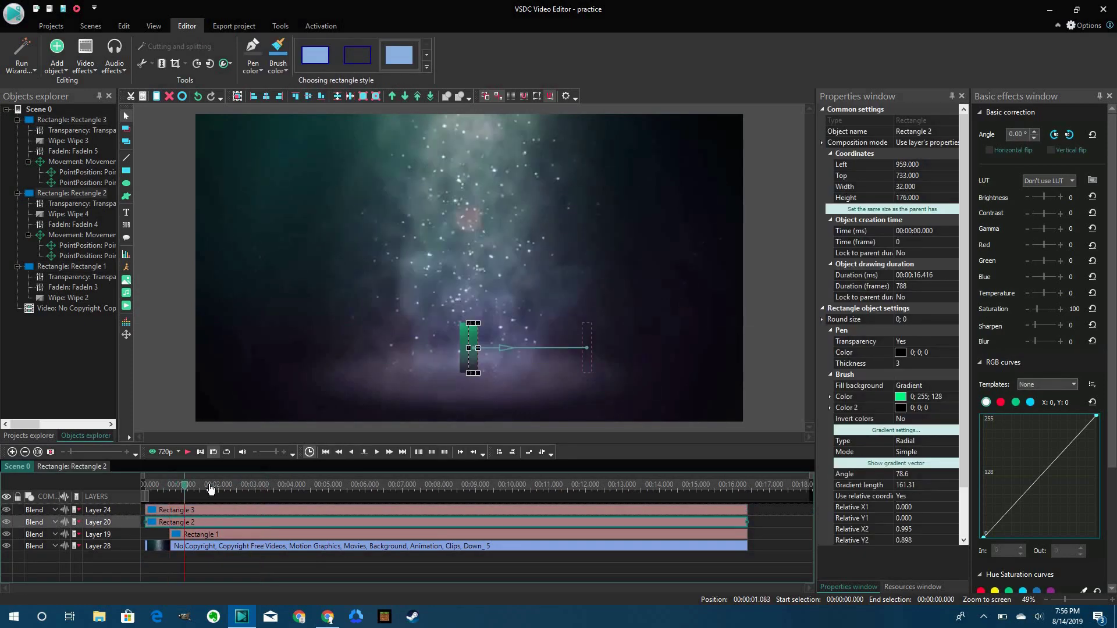
mouse_move(499, 340)
left_mouse_down()
mouse_move(474, 348)
mouse_move(490, 339)
left_mouse_up()
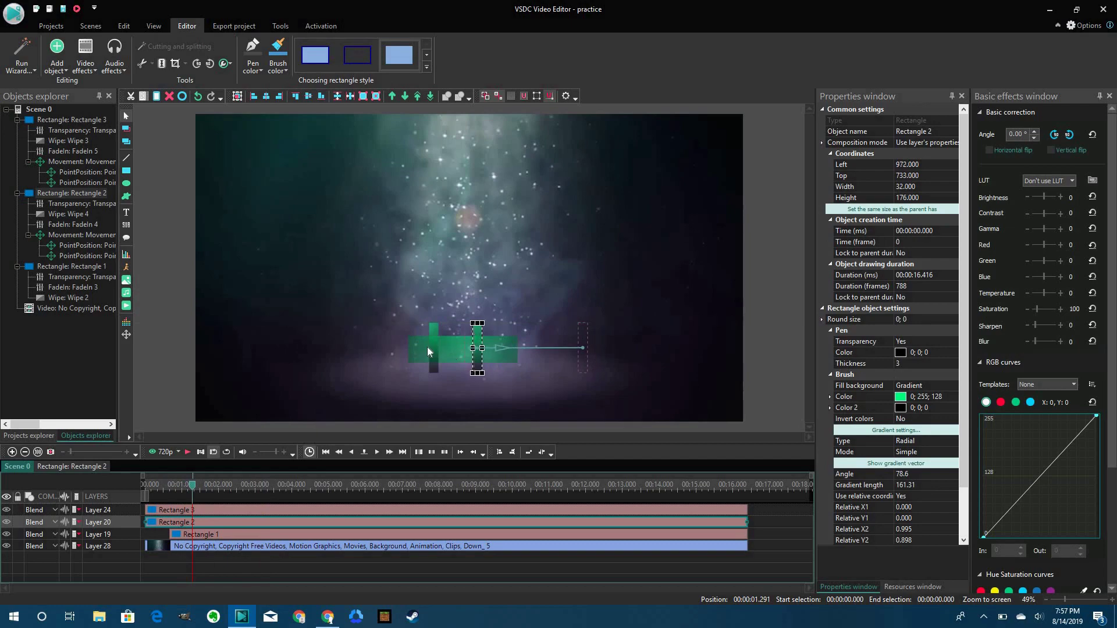
Step: Realign the two narrow rectangles and their movement paths at the moment the wide rectangle starts opening
left_click(428, 348)
left_click(182, 485)
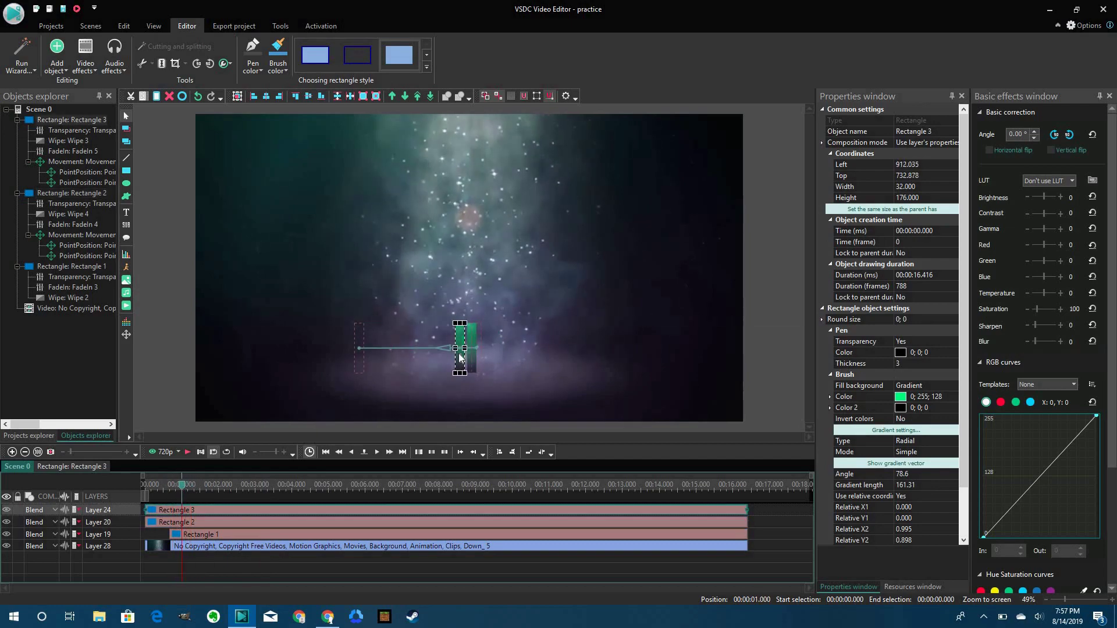
left_click(174, 485)
left_click_drag(177, 500, 166, 515)
key("space")
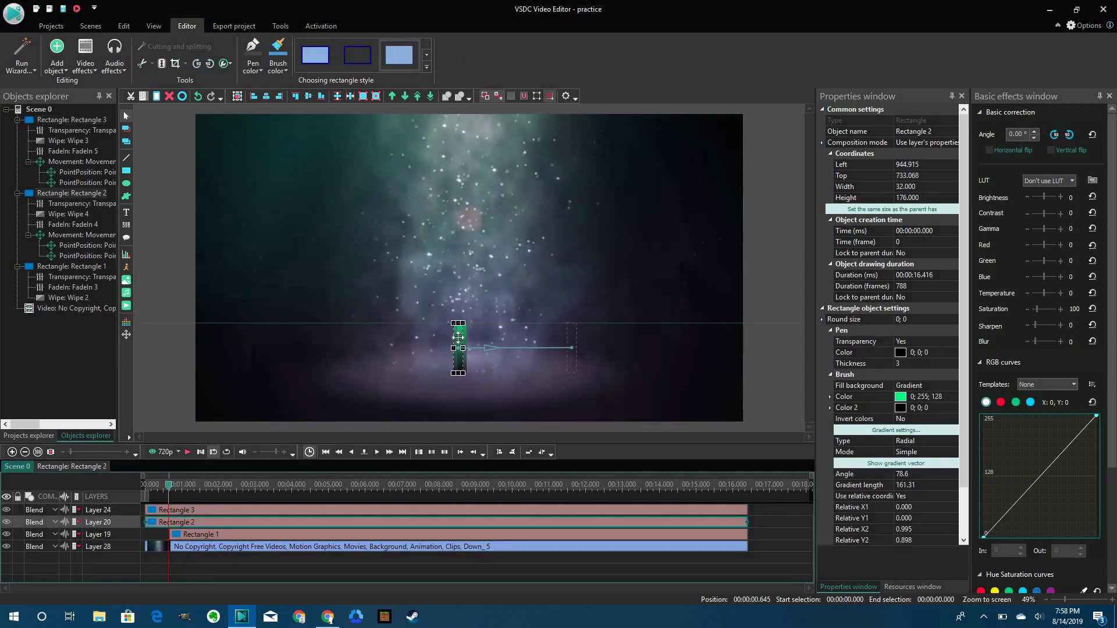